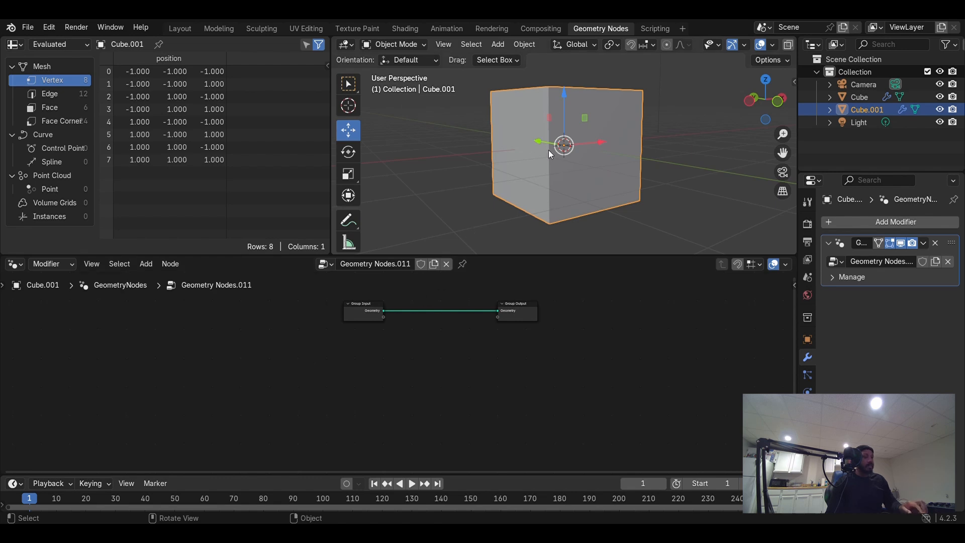
- Deselect the cube and add a Plain Axes empty to the scene
{"action": "left_click", "coordinate": [448, 170]}
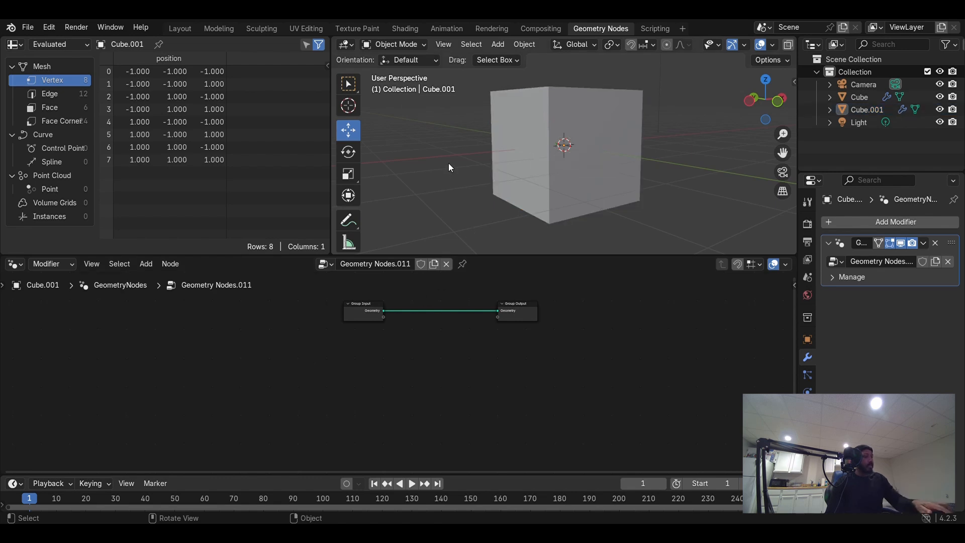
{"action": "key", "text": "shift+a"}
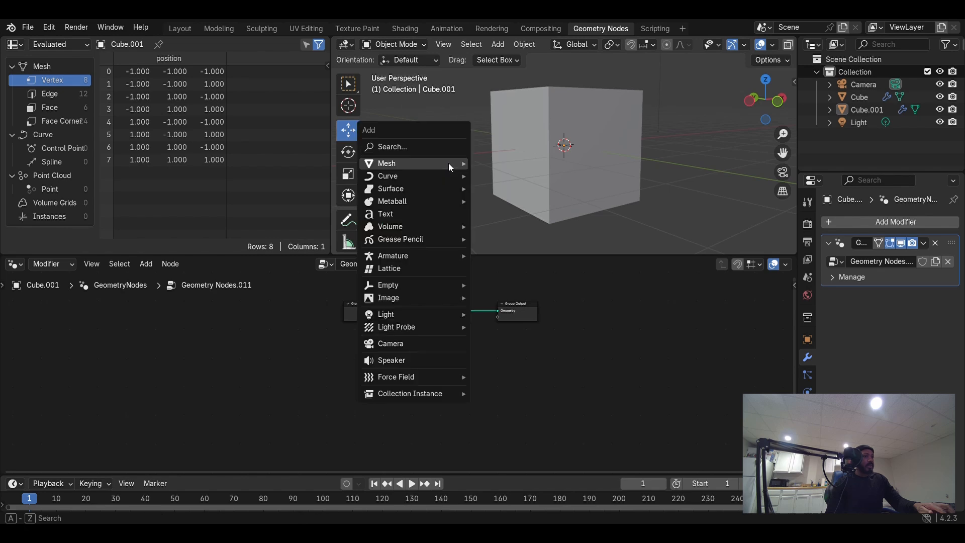
{"action": "mouse_move", "coordinate": [449, 164]}
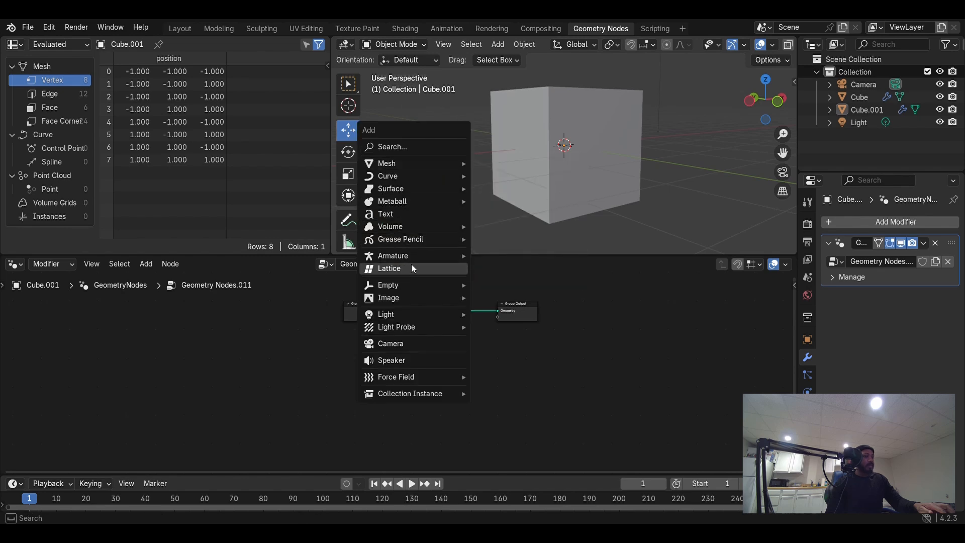
{"action": "mouse_move", "coordinate": [399, 284]}
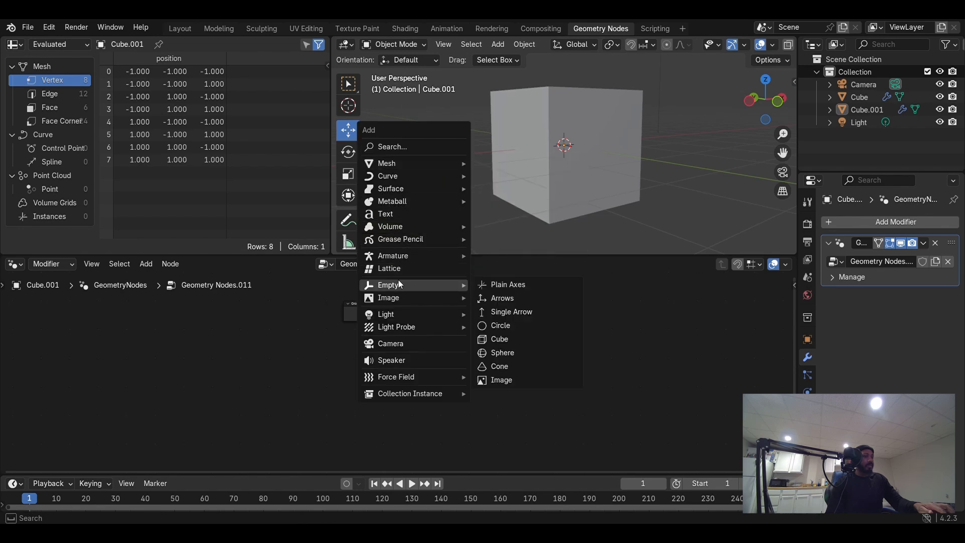
{"action": "left_click", "coordinate": [492, 287]}
- Apply the new empty's object transforms
{"action": "scroll", "coordinate": [467, 169], "scroll_direction": "down", "scroll_amount": 3}
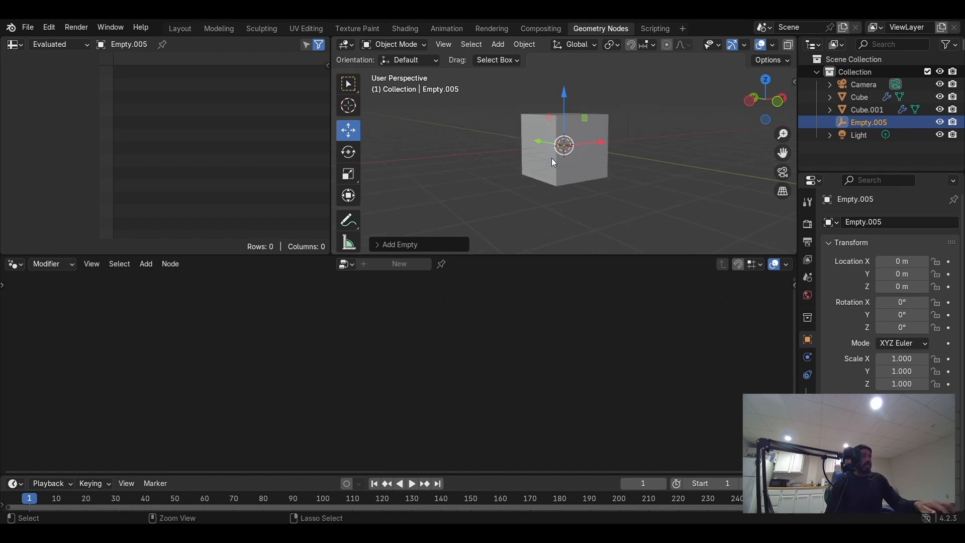
{"action": "key", "text": "ctrl+a"}
{"action": "left_click", "coordinate": [509, 164]}
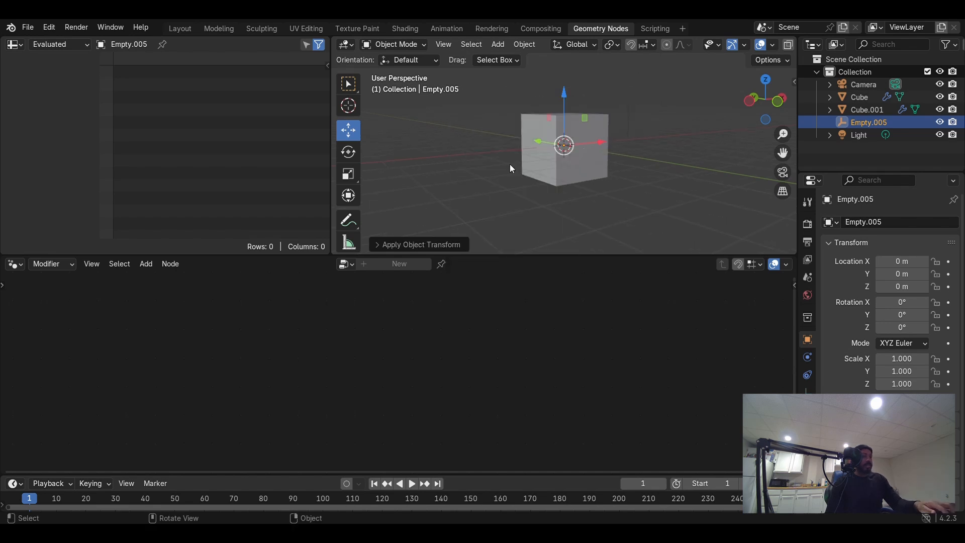
- Select Cube.001 and bring the empty into its node tree as an Object Info node
{"action": "left_click", "coordinate": [580, 169]}
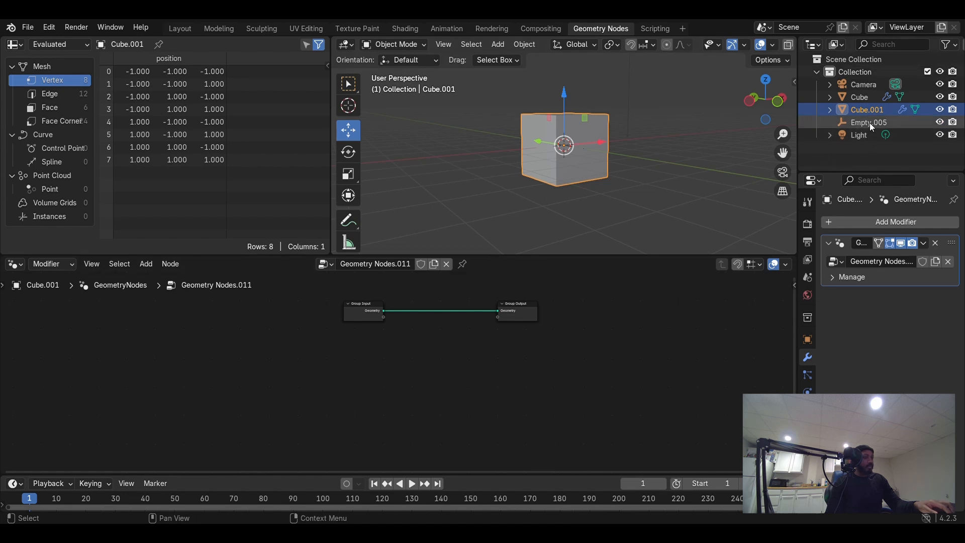
{"action": "left_click_drag", "start_coordinate": [869, 123], "coordinate": [201, 410]}
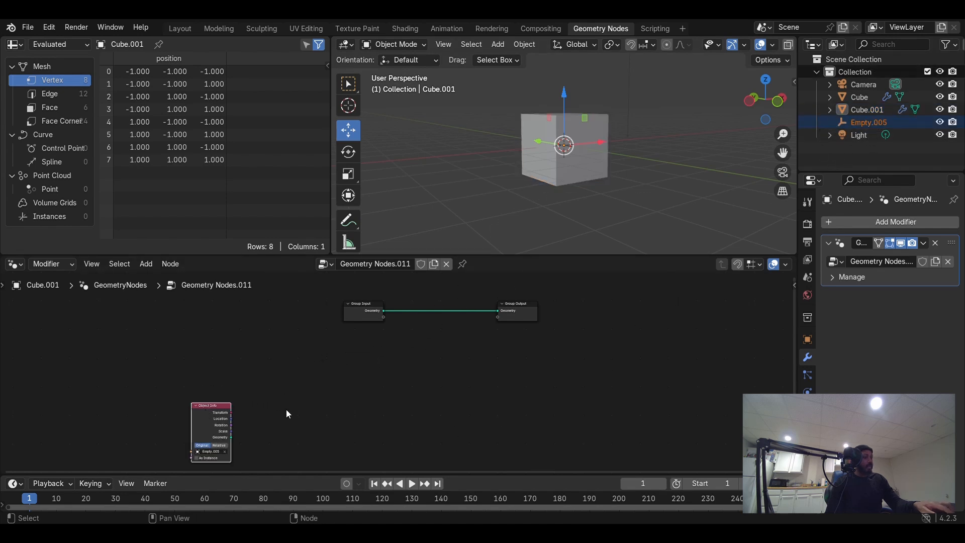
{"action": "middle_click_drag", "start_coordinate": [285, 409], "coordinate": [295, 372]}
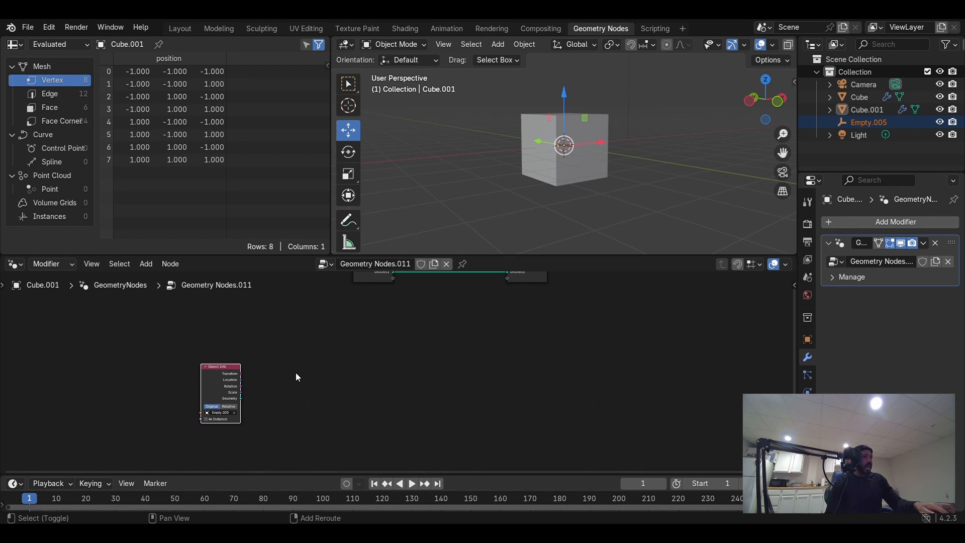
- Add a Mesh Line node next to the Object Info node
{"action": "key", "text": "shift+a"}
{"action": "left_click", "coordinate": [261, 270]}
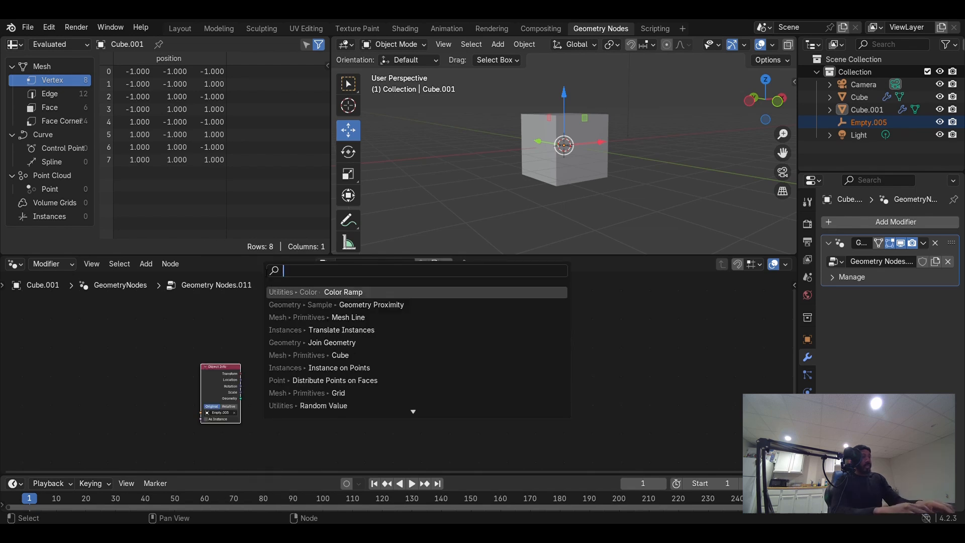
{"action": "type", "text": "mes"}
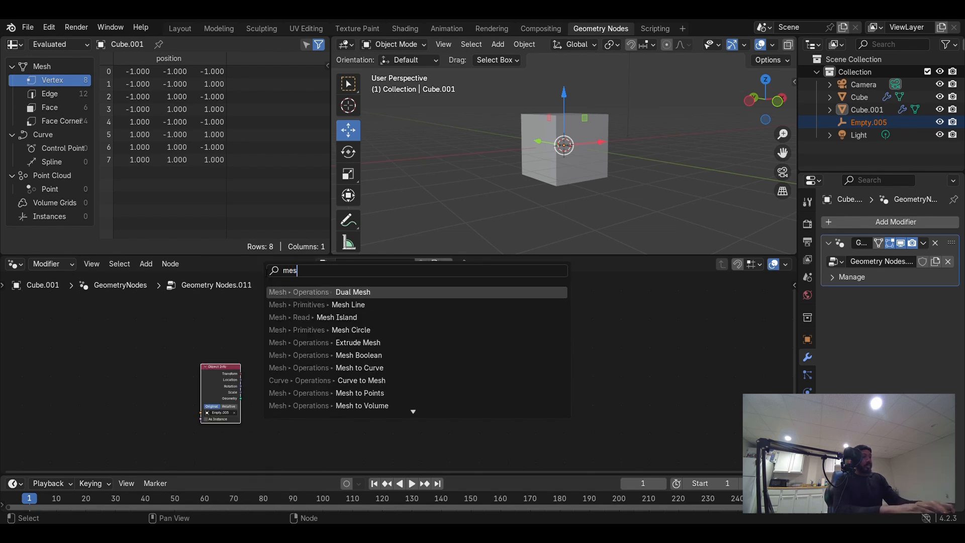
{"action": "type", "text": "g"}
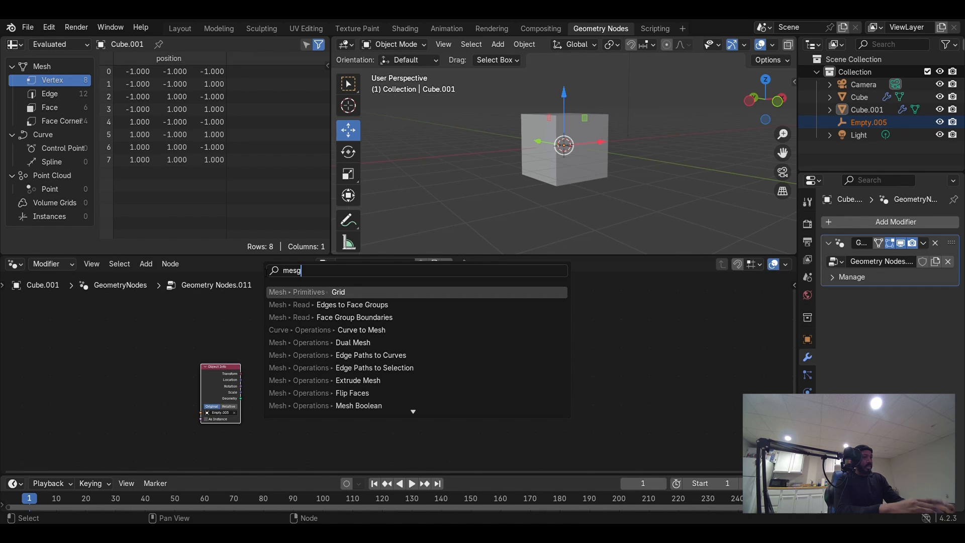
{"action": "key", "text": "BackSpace"}
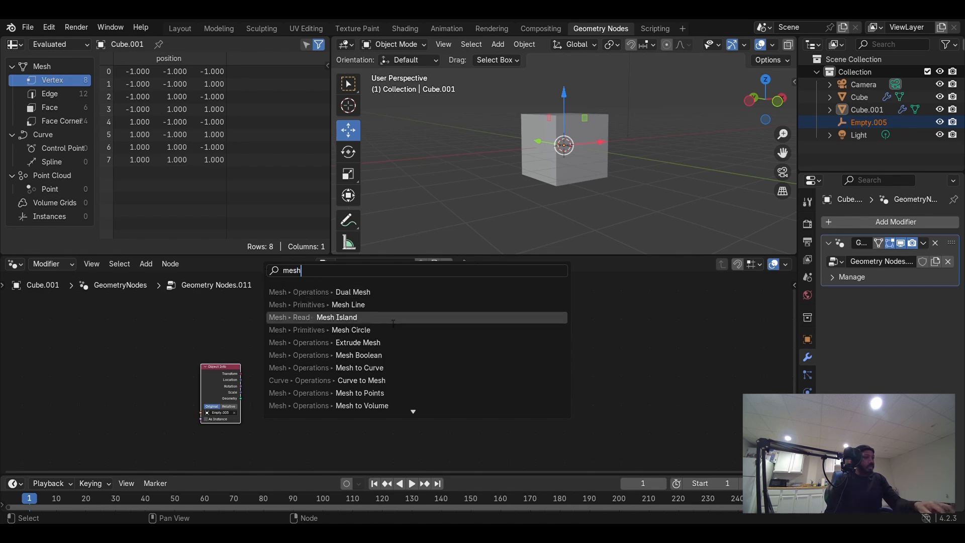
{"action": "left_click", "coordinate": [380, 307]}
{"action": "left_click", "coordinate": [275, 361]}
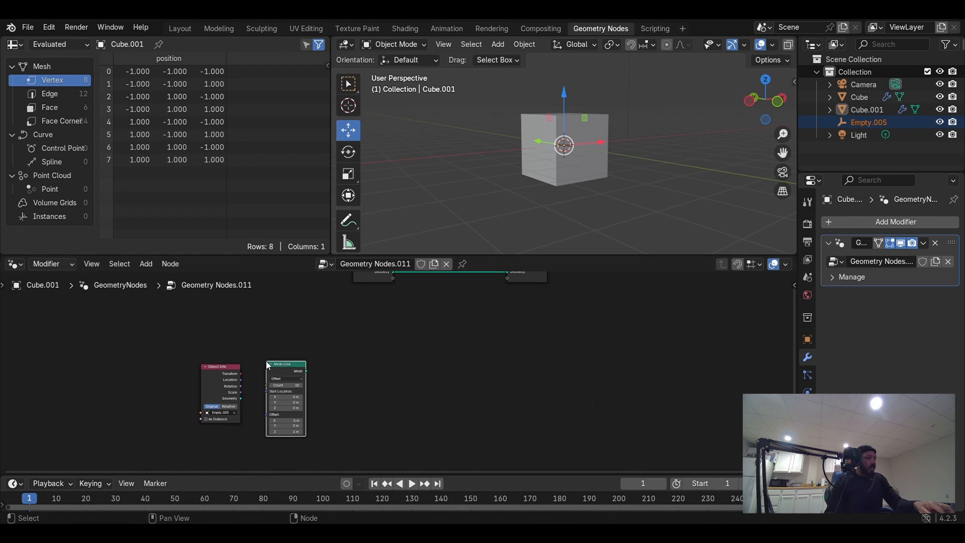
- Connect the Object Info Location output to the Mesh Line Start Location input
{"action": "scroll", "coordinate": [327, 417], "scroll_direction": "up", "scroll_amount": 4}
{"action": "scroll", "coordinate": [221, 366], "scroll_direction": "down", "scroll_amount": 1}
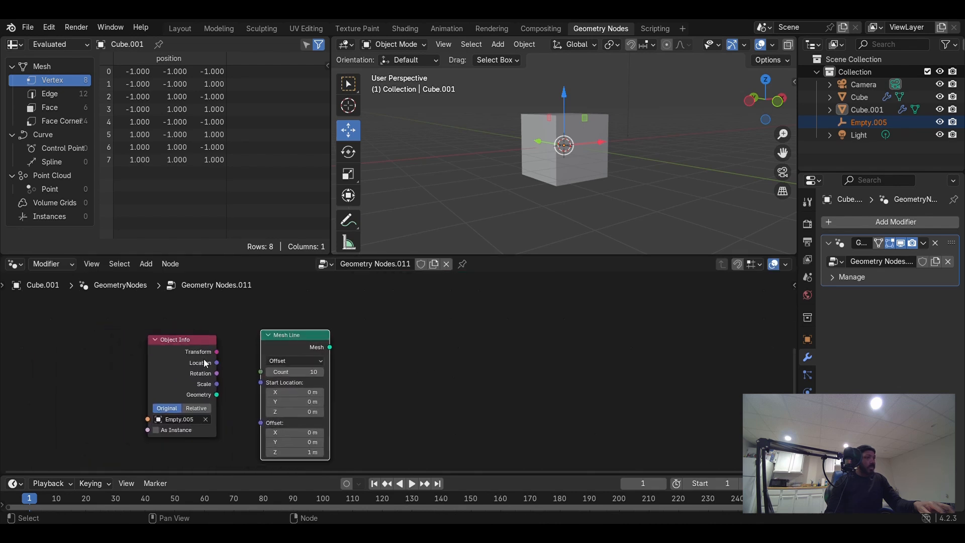
{"action": "left_click_drag", "start_coordinate": [216, 363], "coordinate": [261, 383]}
- Add a Geometry Proximity node to the right of the Mesh Line node
{"action": "scroll", "coordinate": [427, 394], "scroll_direction": "down", "scroll_amount": 1}
{"action": "middle_click_drag", "start_coordinate": [407, 390], "coordinate": [373, 395]}
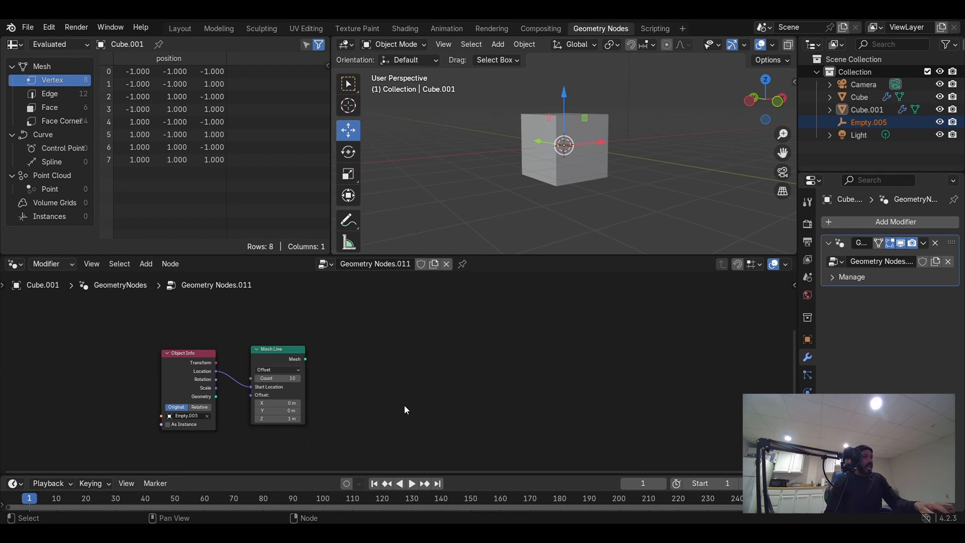
{"action": "key", "text": "shift+a"}
{"action": "left_click", "coordinate": [366, 269]}
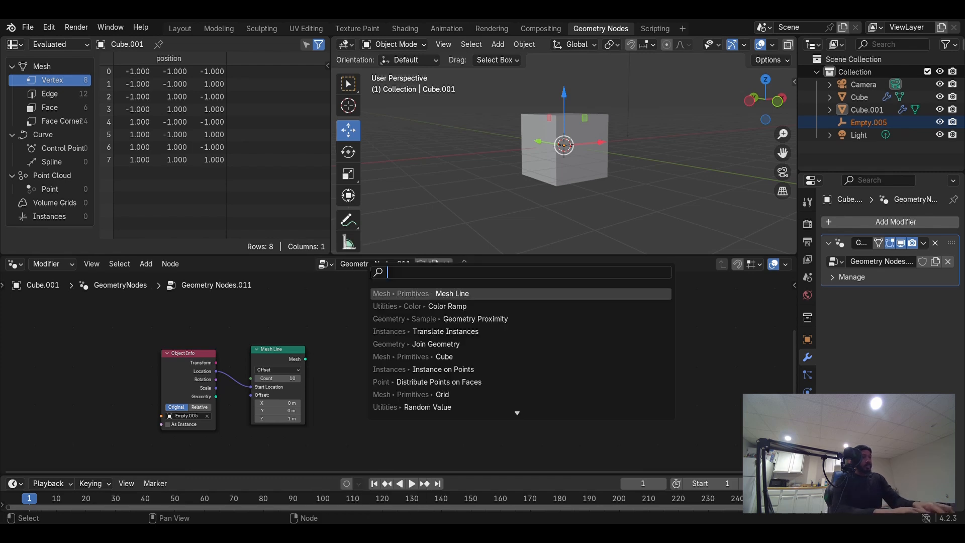
{"action": "type", "text": "pro"}
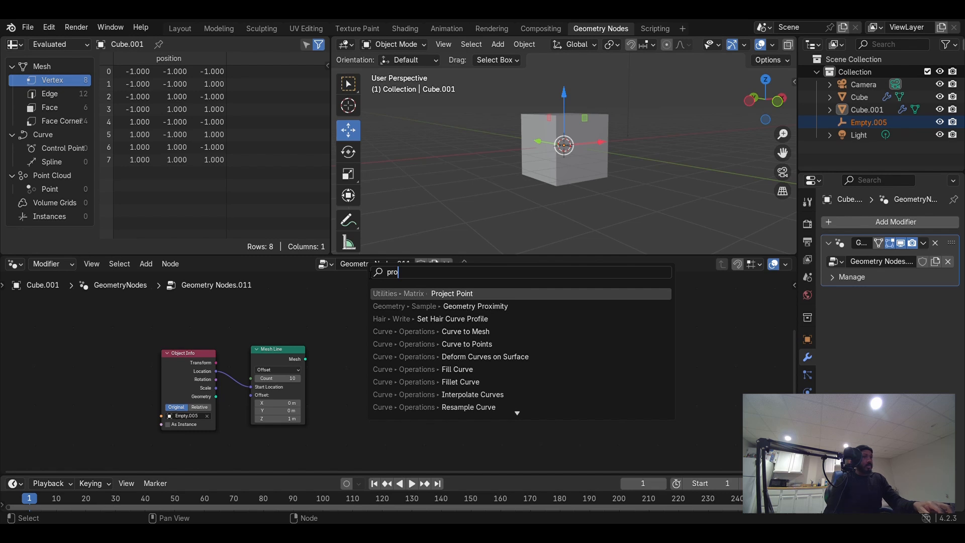
{"action": "type", "text": "x"}
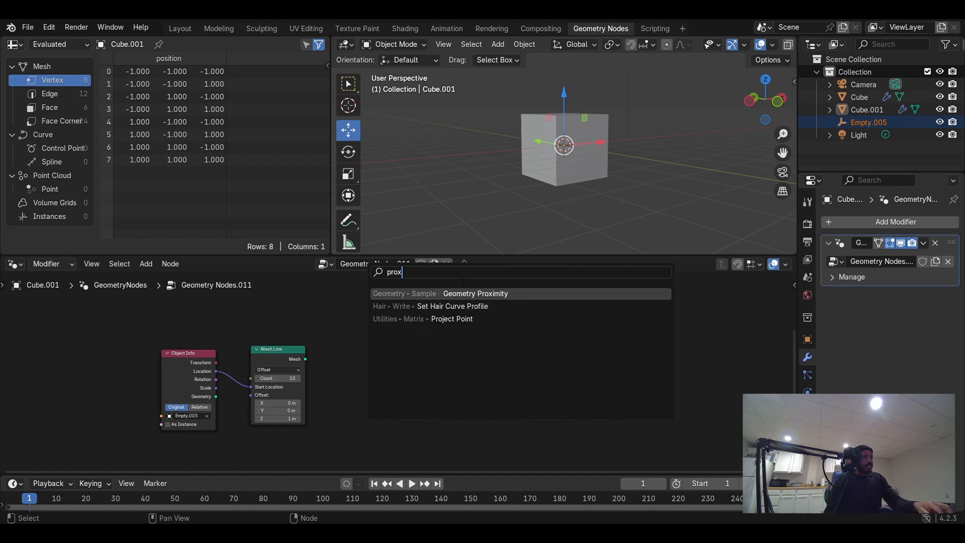
{"action": "left_click", "coordinate": [444, 293]}
{"action": "left_click", "coordinate": [346, 350]}
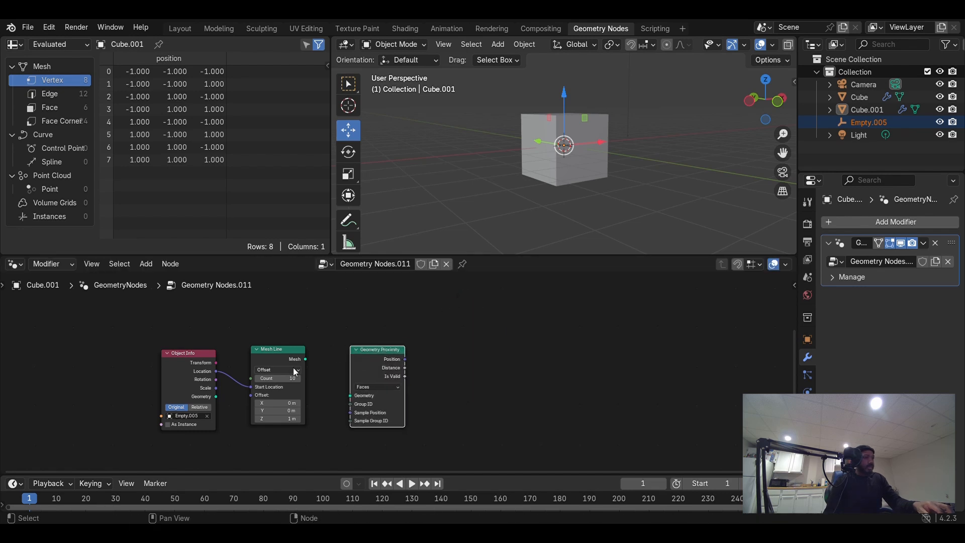
- Feed the Mesh Line's mesh into Geometry Proximity's Geometry input and set its target mode to Points
{"action": "scroll", "coordinate": [317, 373], "scroll_direction": "up", "scroll_amount": 1}
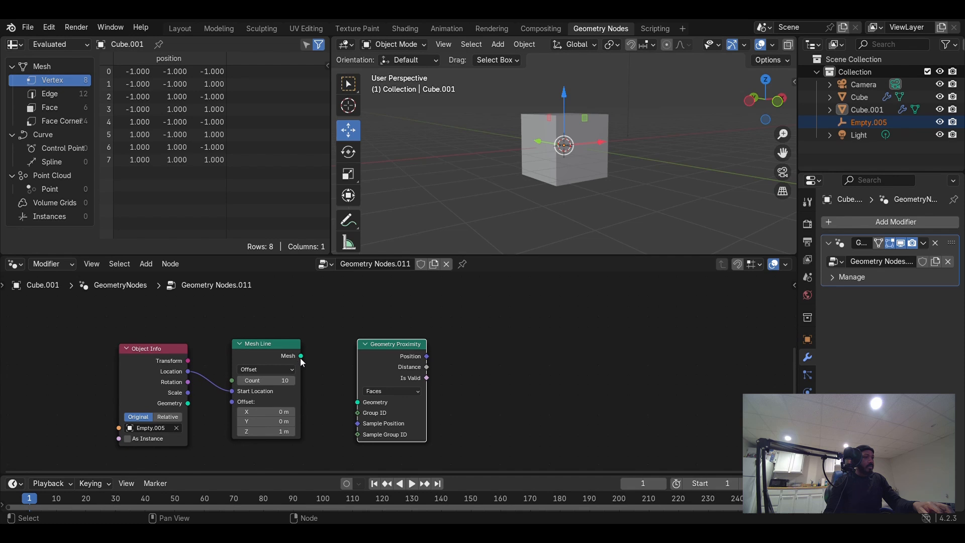
{"action": "left_click_drag", "start_coordinate": [301, 359], "coordinate": [318, 377]}
{"action": "left_click_drag", "start_coordinate": [335, 409], "coordinate": [356, 404]}
{"action": "left_click", "coordinate": [415, 391]}
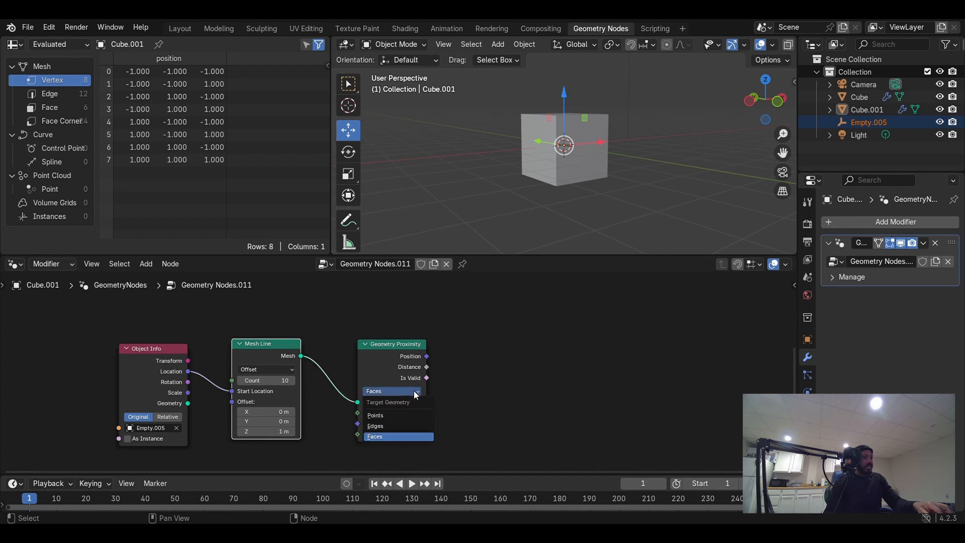
{"action": "left_click", "coordinate": [385, 415]}
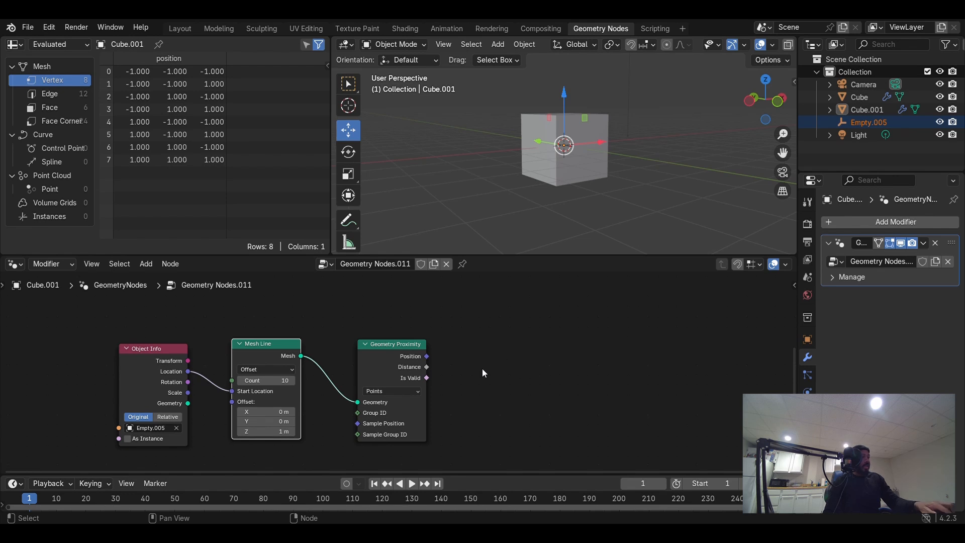
- Add a Color Ramp node to the right of the Geometry Proximity node
{"action": "key", "text": "shift+a"}
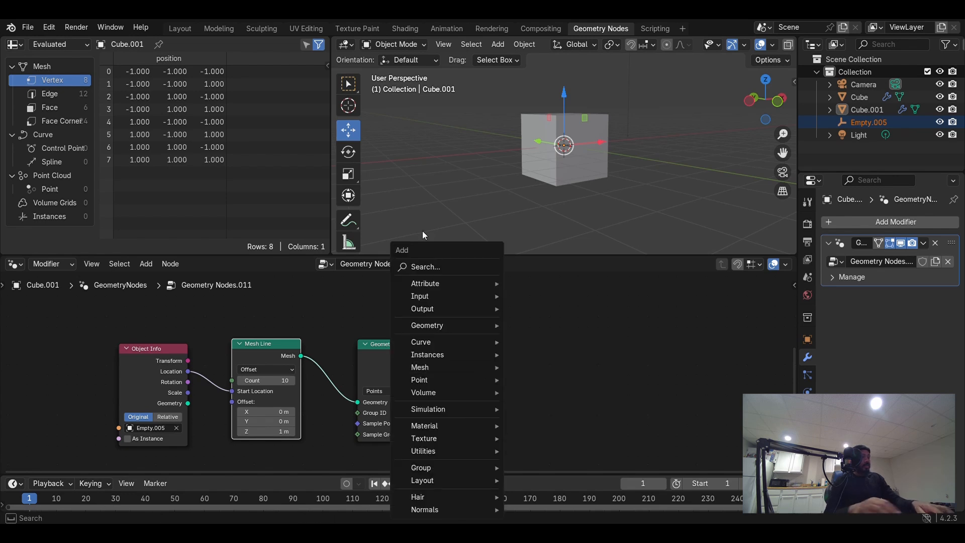
{"action": "left_click", "coordinate": [422, 266]}
{"action": "type", "text": "c"}
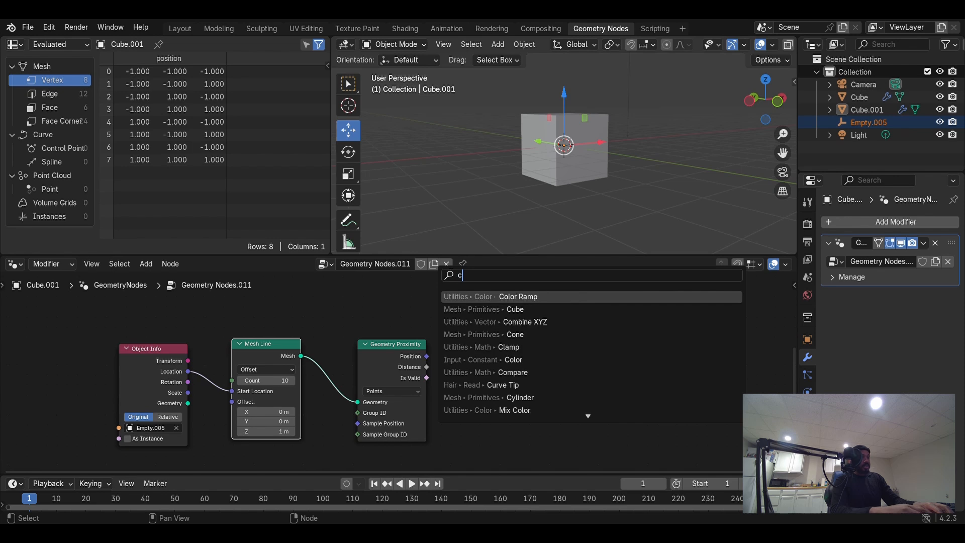
{"action": "type", "text": "olo"}
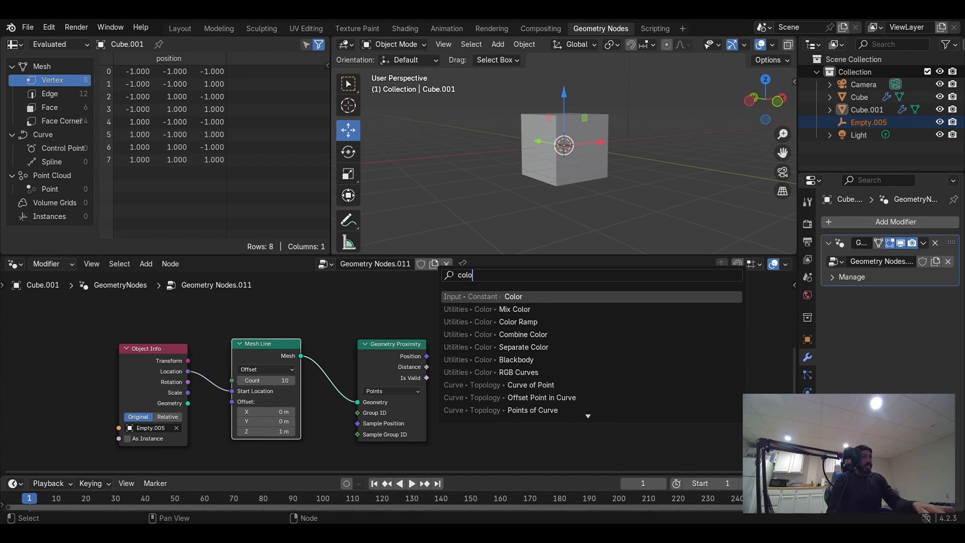
{"action": "type", "text": "r"}
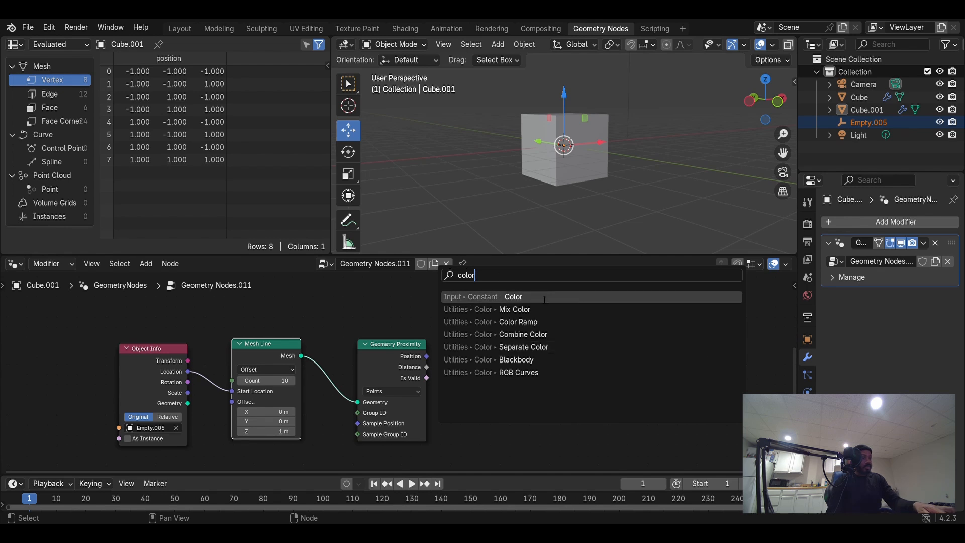
{"action": "left_click", "coordinate": [535, 322]}
{"action": "left_click", "coordinate": [490, 333]}
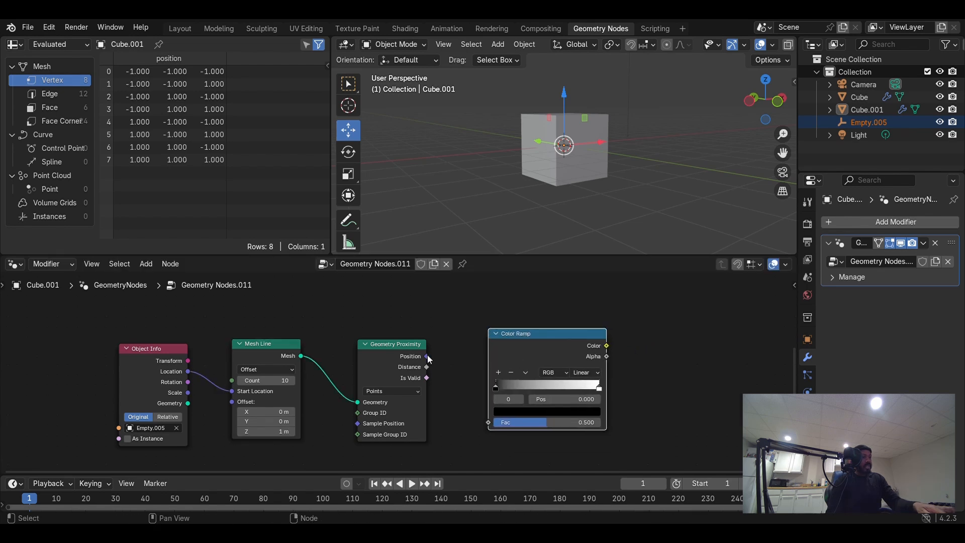
- Connect the Geometry Proximity Distance output to the Color Ramp Fac input
{"action": "left_click_drag", "start_coordinate": [427, 367], "coordinate": [445, 369]}
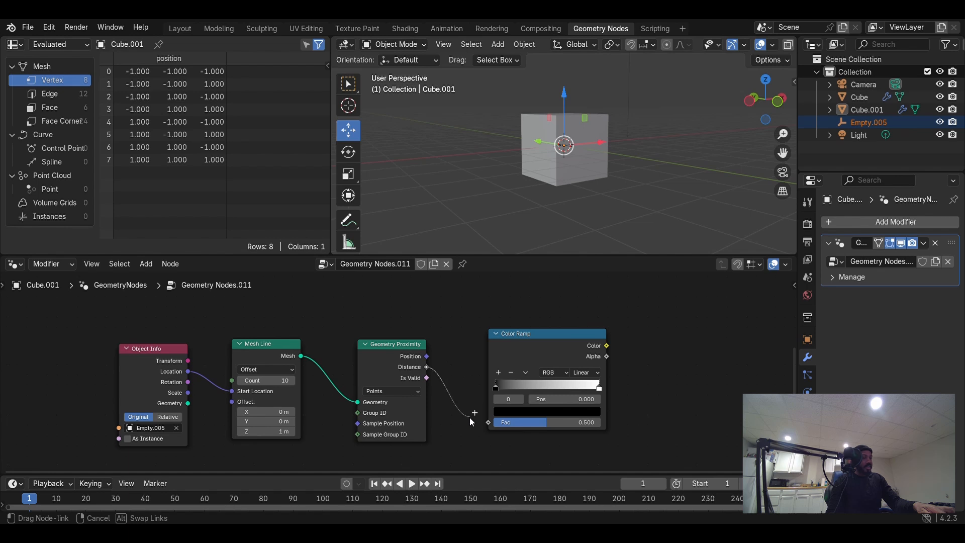
{"action": "left_click_drag", "start_coordinate": [482, 426], "coordinate": [487, 424]}
{"action": "scroll", "coordinate": [634, 368], "scroll_direction": "down", "scroll_amount": 4}
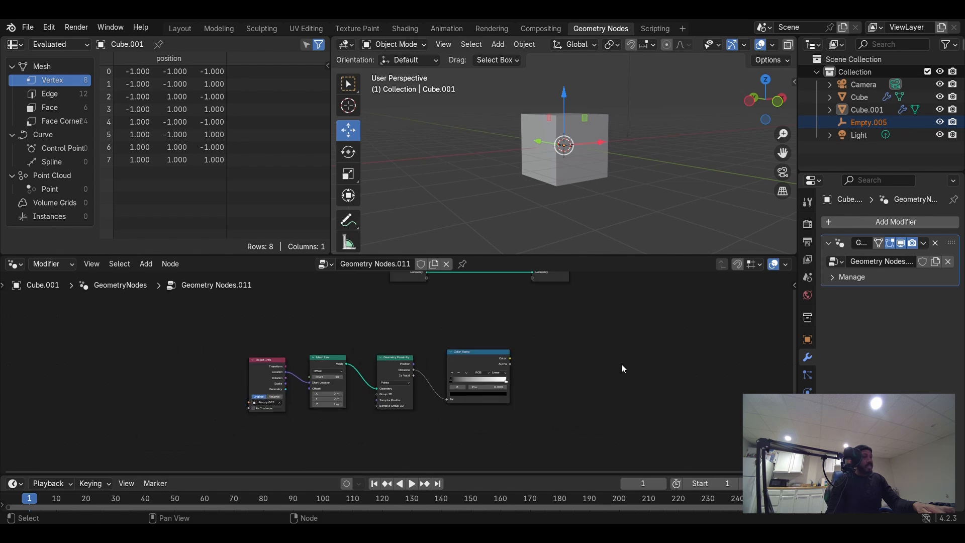
- Move the four new nodes below the Group Input and Output and shift the Group Input further left
{"action": "left_click_drag", "start_coordinate": [208, 405], "coordinate": [563, 326]}
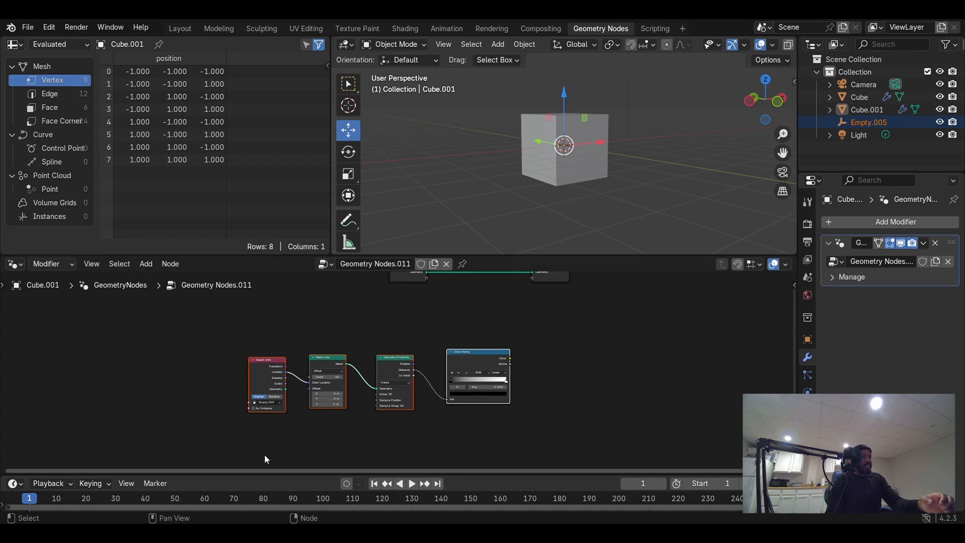
{"action": "scroll", "coordinate": [458, 408], "scroll_direction": "up", "scroll_amount": 1}
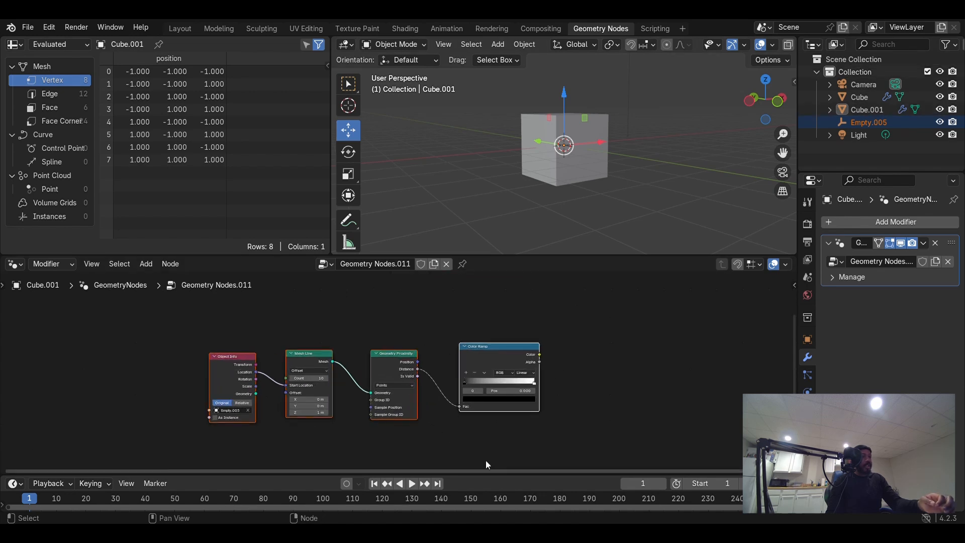
{"action": "scroll", "coordinate": [505, 379], "scroll_direction": "down", "scroll_amount": 2}
{"action": "scroll", "coordinate": [464, 411], "scroll_direction": "down", "scroll_amount": 1}
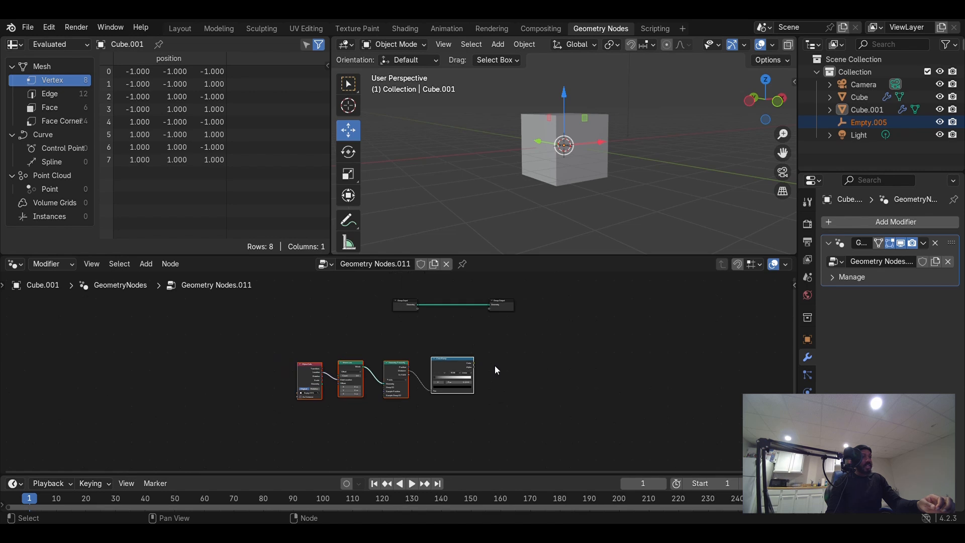
{"action": "left_click_drag", "start_coordinate": [449, 372], "coordinate": [336, 388]}
{"action": "left_click_drag", "start_coordinate": [407, 309], "coordinate": [276, 307]}
{"action": "scroll", "coordinate": [360, 327], "scroll_direction": "up", "scroll_amount": 2}
{"action": "middle_click_drag", "start_coordinate": [340, 348], "coordinate": [367, 368]}
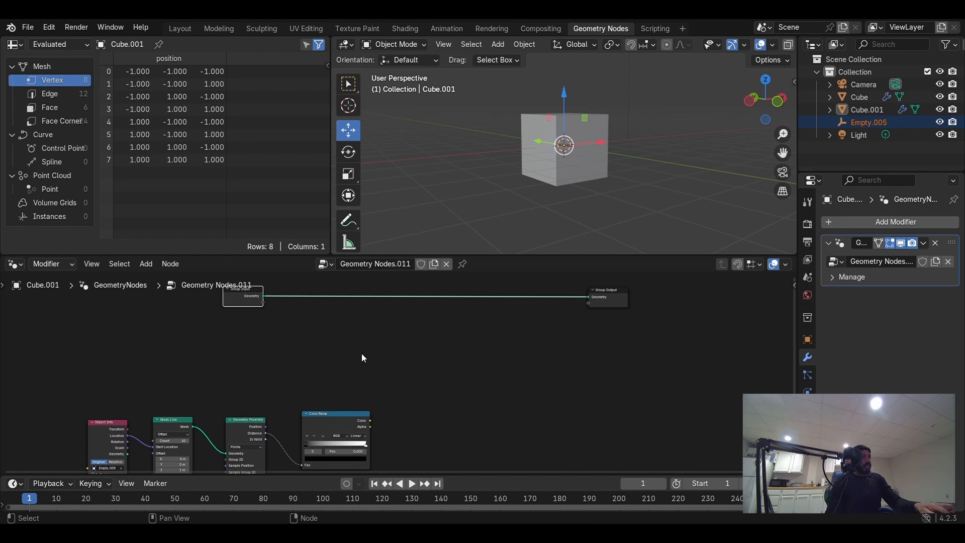
- Add a Grid node onto the link between Group Input and Group Output
{"action": "key", "text": "shift+a"}
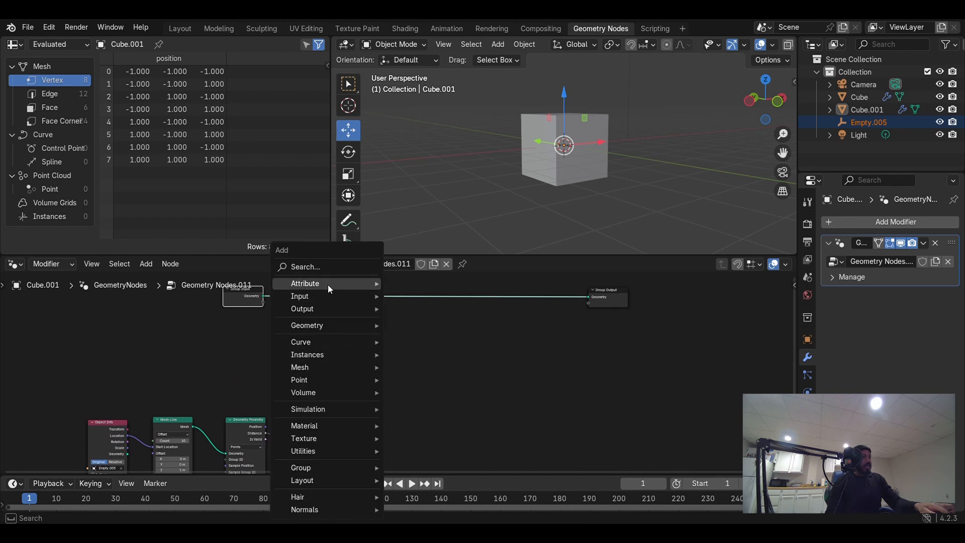
{"action": "left_click", "coordinate": [325, 268]}
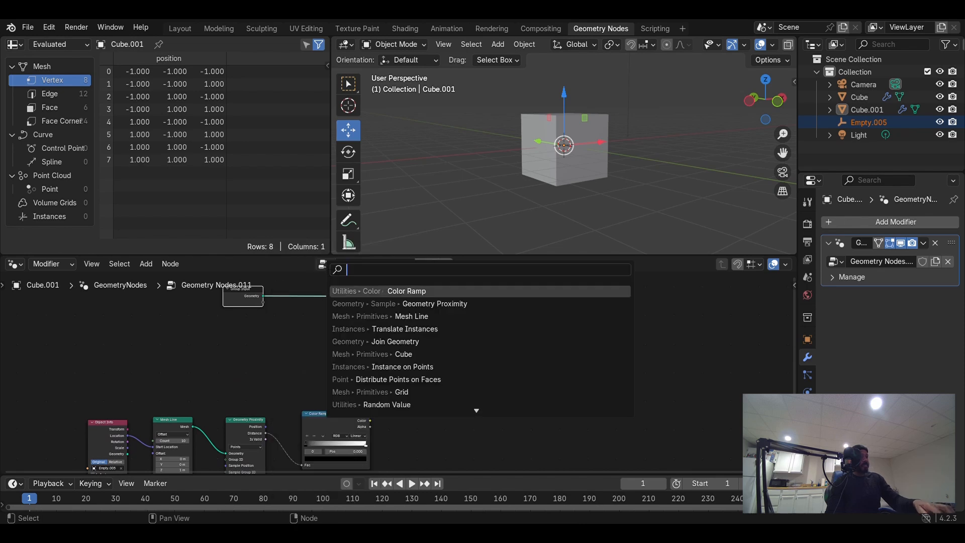
{"action": "type", "text": "gr"}
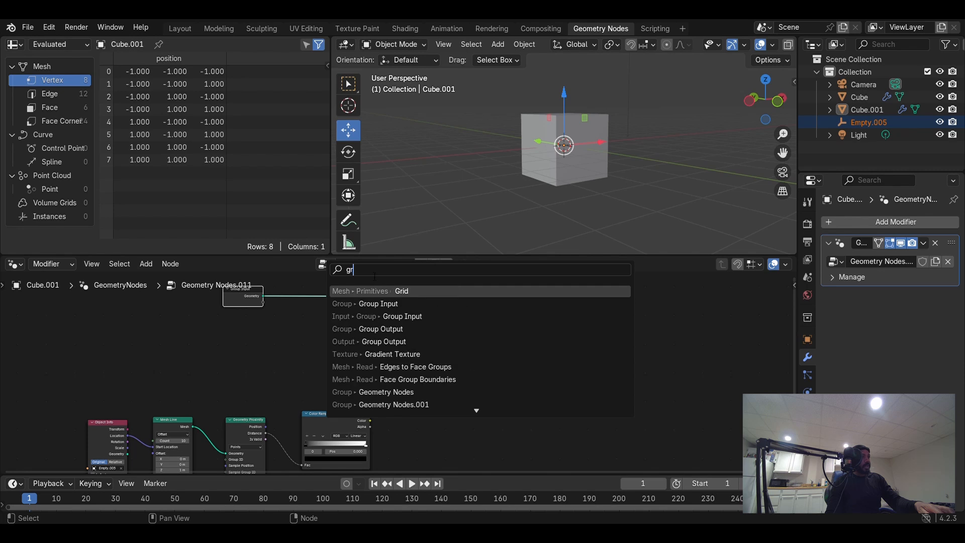
{"action": "key", "text": "Return"}
{"action": "left_click", "coordinate": [319, 288]}
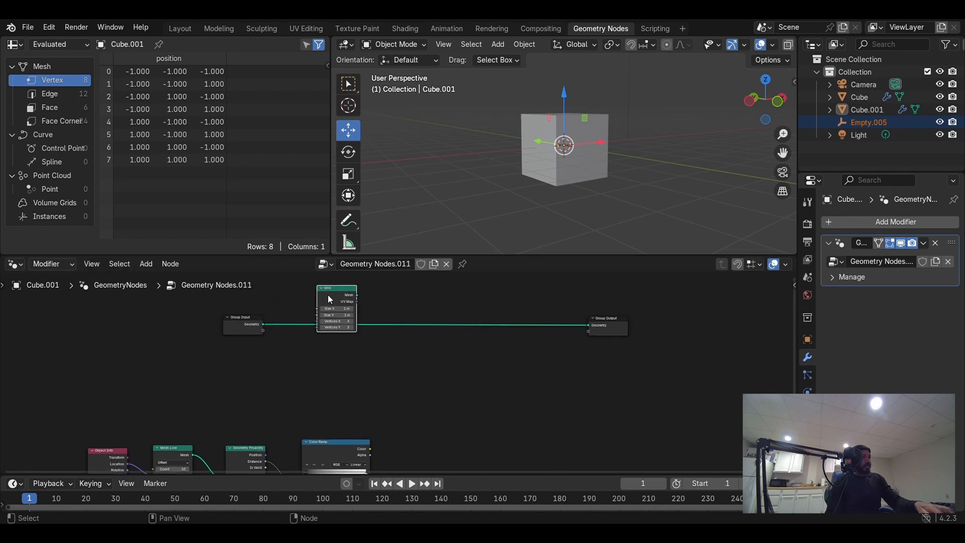
{"action": "left_click_drag", "start_coordinate": [330, 299], "coordinate": [315, 320]}
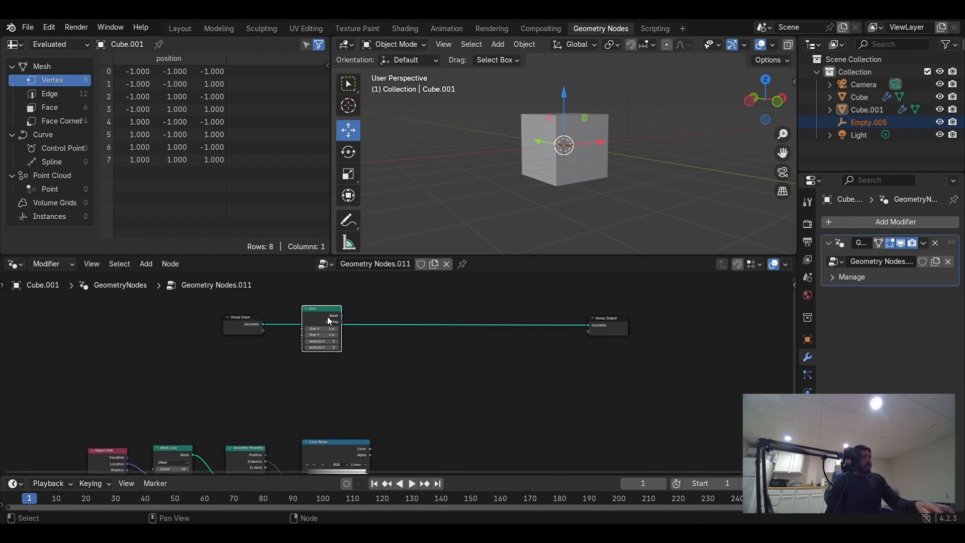
- Delete the Group Input node and connect the Grid's Mesh output to the Group Output Geometry
{"action": "left_click", "coordinate": [257, 328]}
{"action": "key", "text": "x"}
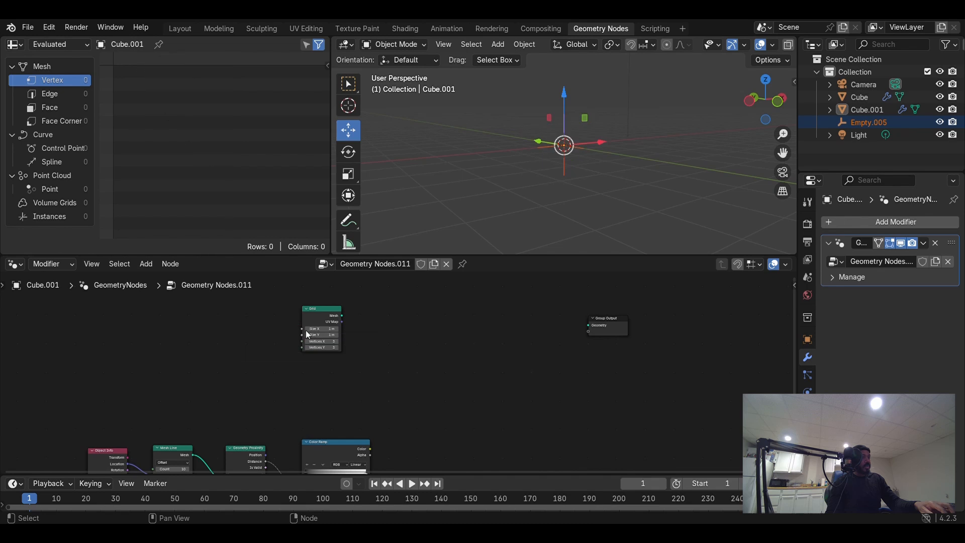
{"action": "left_click_drag", "start_coordinate": [342, 316], "coordinate": [588, 325]}
{"action": "left_click_drag", "start_coordinate": [323, 324], "coordinate": [289, 324]}
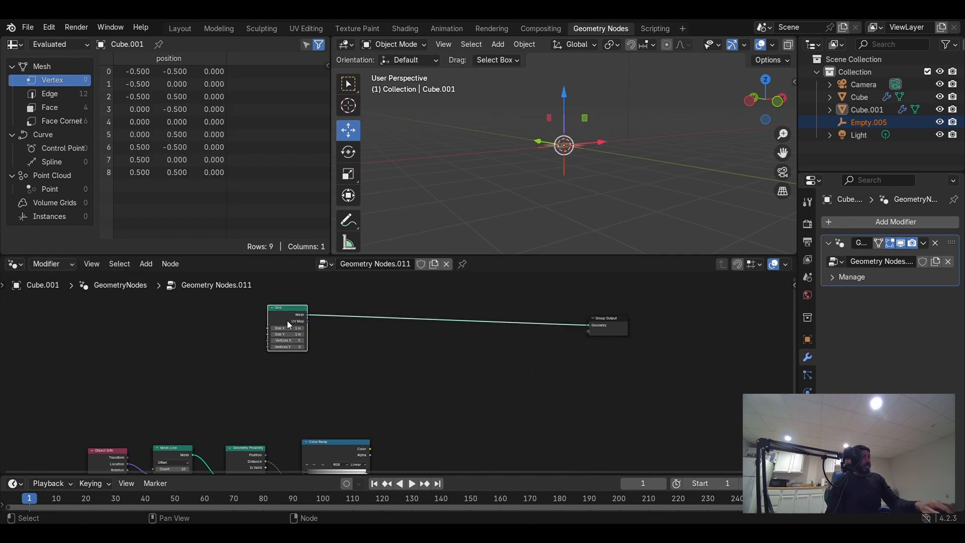
- Add a Distribute Points on Faces node below the link and feed the Grid's Mesh into its Mesh input
{"action": "key", "text": "shift+a"}
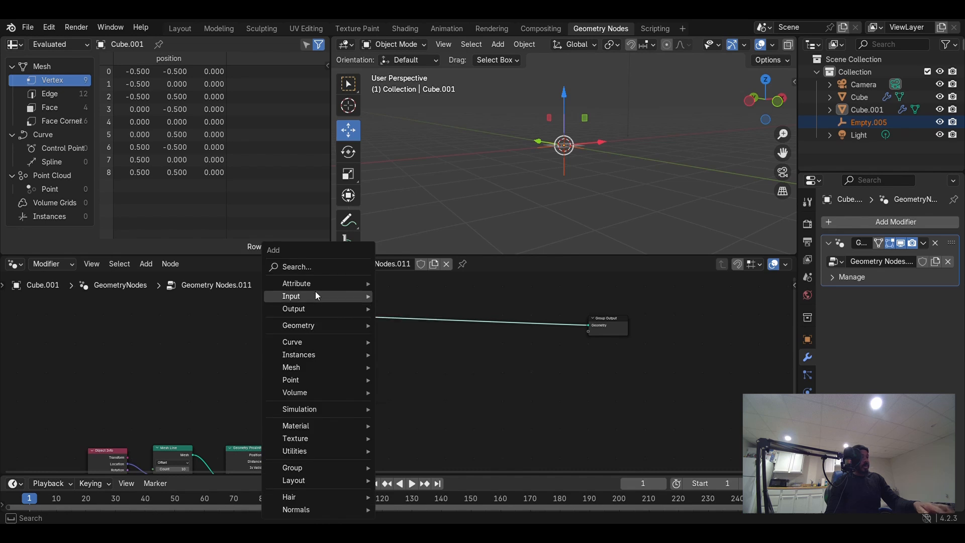
{"action": "left_click", "coordinate": [318, 267]}
{"action": "type", "text": "d"}
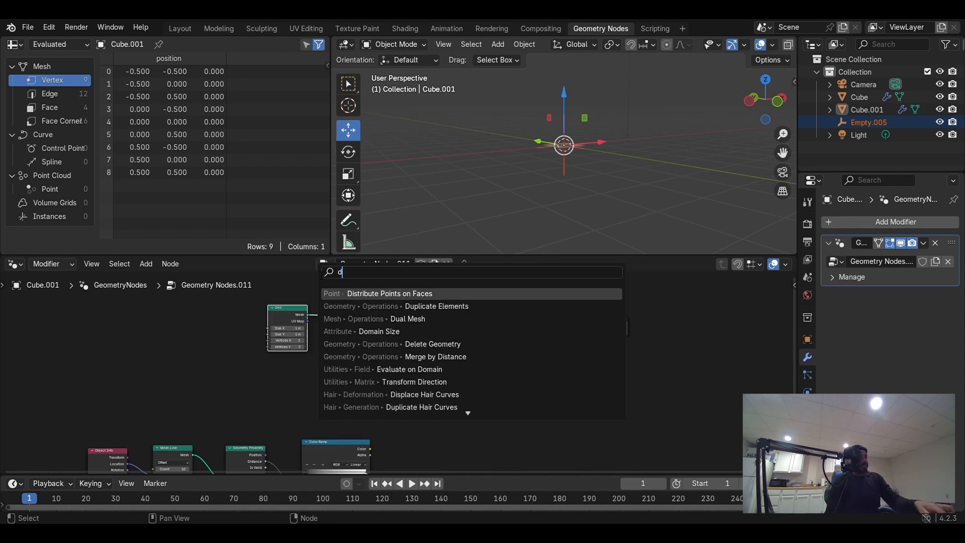
{"action": "type", "text": "is"}
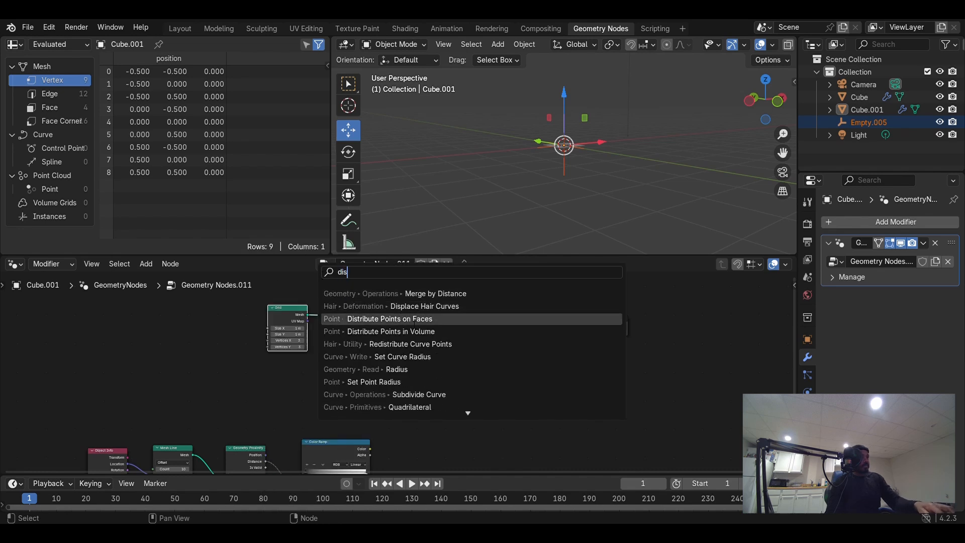
{"action": "left_click", "coordinate": [424, 324]}
{"action": "left_click", "coordinate": [393, 335]}
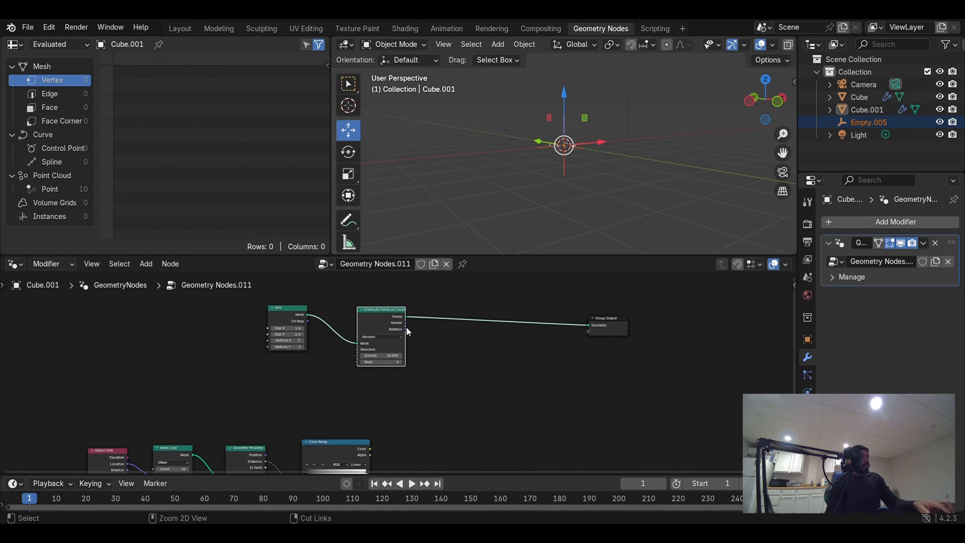
{"action": "left_click_drag", "start_coordinate": [386, 325], "coordinate": [408, 367], "text": "alt"}
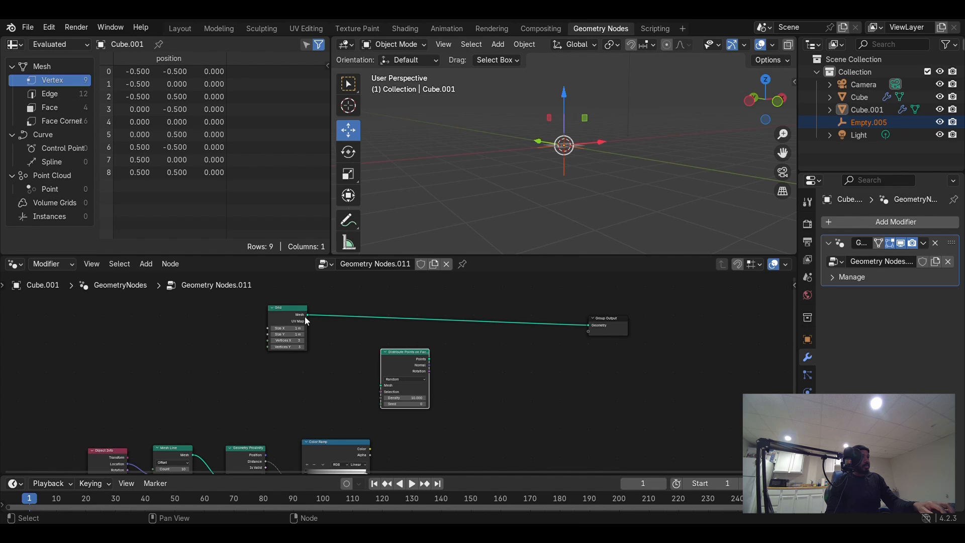
{"action": "left_click_drag", "start_coordinate": [308, 315], "coordinate": [375, 357]}
- Add an Instance on Points node and connect the distributed Points to its Points input
{"action": "scroll", "coordinate": [421, 418], "scroll_direction": "down", "scroll_amount": 3}
{"action": "middle_click_drag", "start_coordinate": [421, 418], "coordinate": [458, 359]}
{"action": "left_click_drag", "start_coordinate": [431, 387], "coordinate": [302, 387]}
{"action": "left_click_drag", "start_coordinate": [372, 374], "coordinate": [211, 369]}
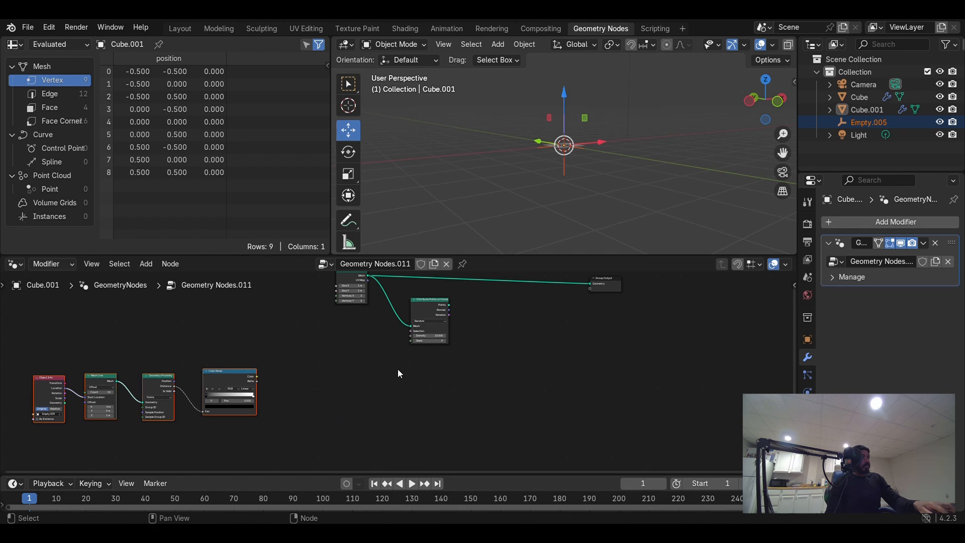
{"action": "key", "text": "shift+a"}
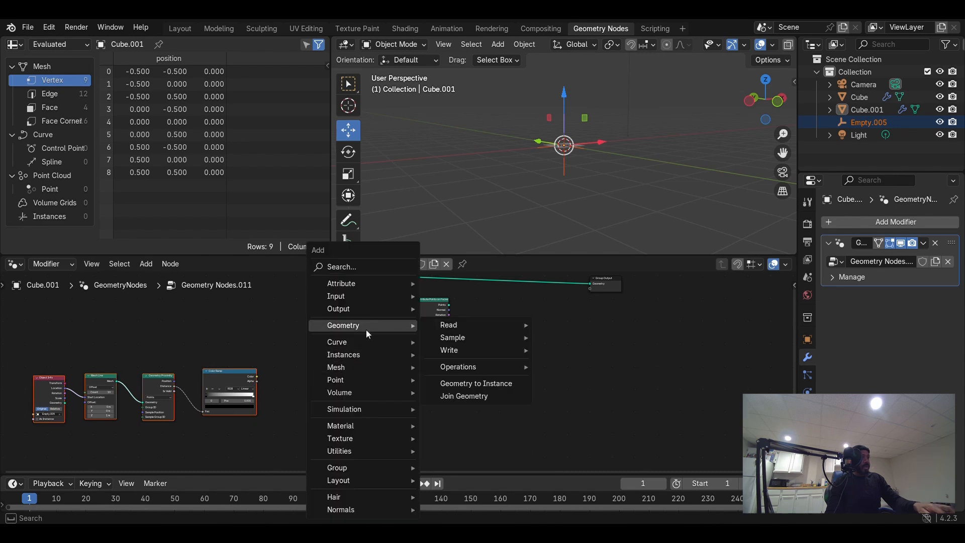
{"action": "left_click", "coordinate": [342, 266]}
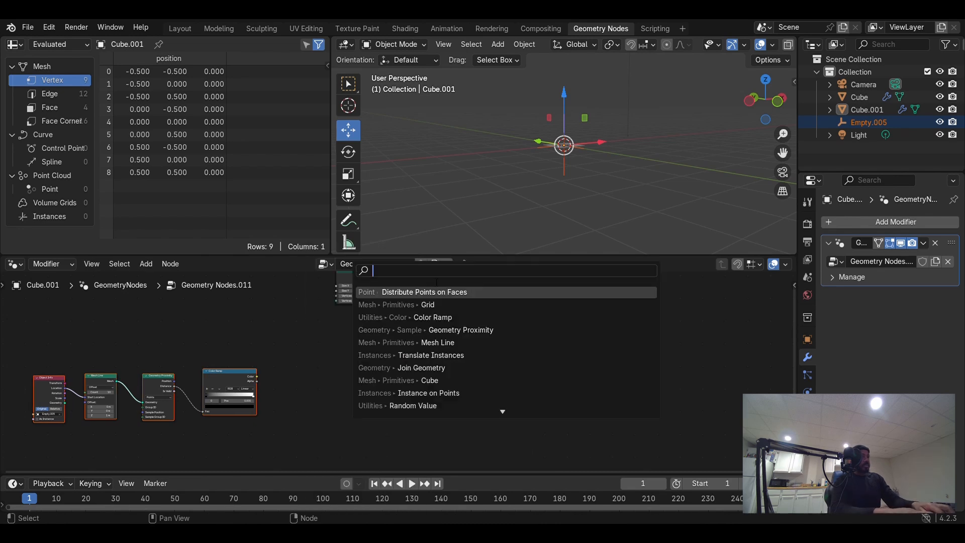
{"action": "type", "text": "in"}
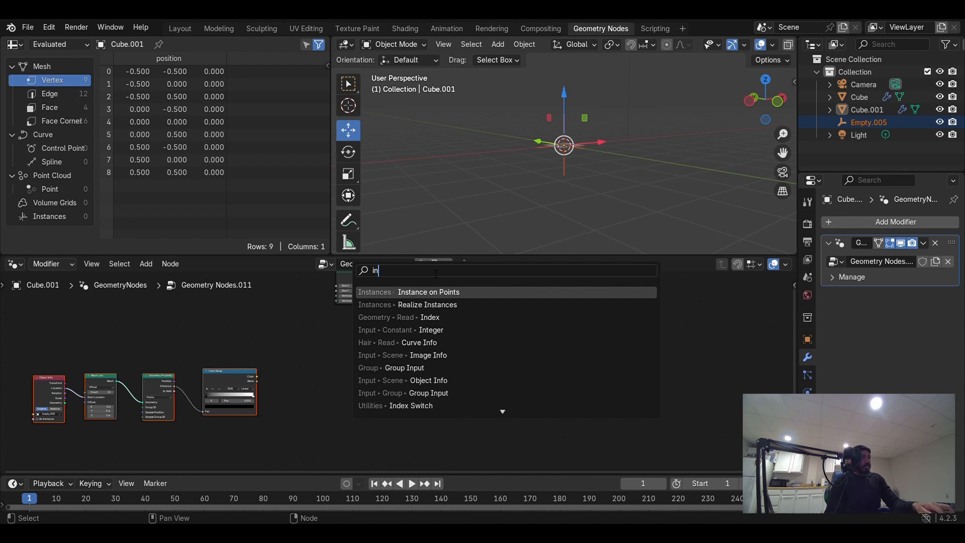
{"action": "left_click", "coordinate": [435, 294]}
{"action": "left_click", "coordinate": [478, 321]}
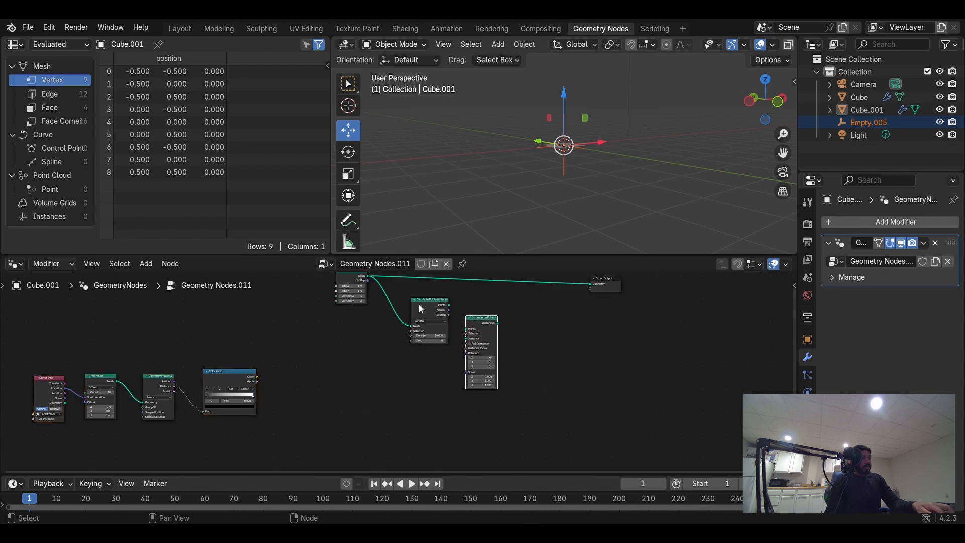
{"action": "left_click_drag", "start_coordinate": [418, 303], "coordinate": [467, 329]}
{"action": "scroll", "coordinate": [436, 354], "scroll_direction": "up", "scroll_amount": 3}
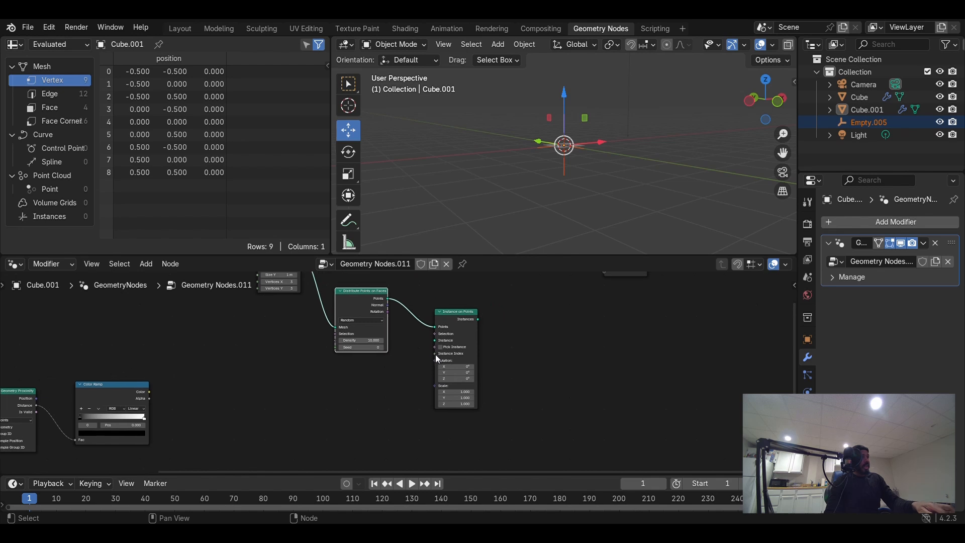
- Add a Cube node and connect its Mesh to the Instance on Points Instance input
{"action": "key", "text": "shift+a"}
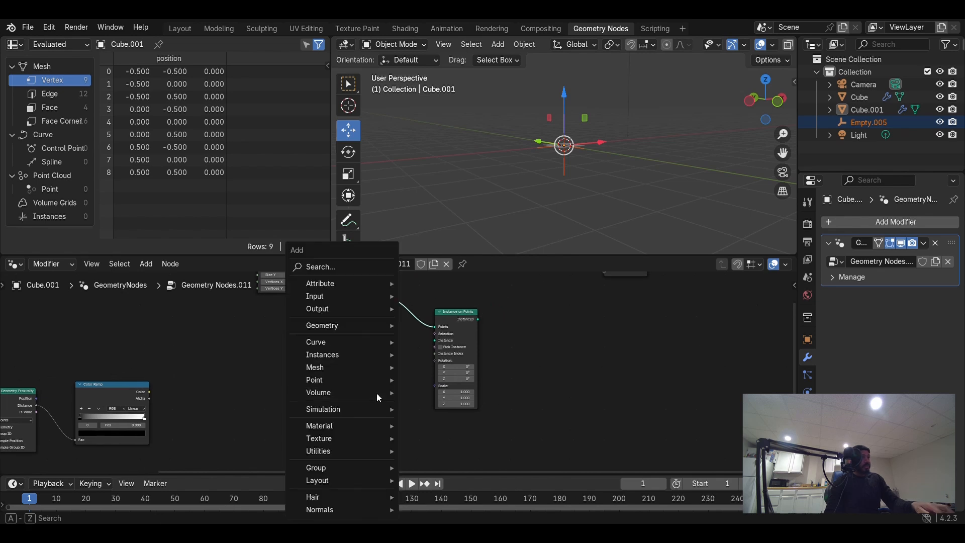
{"action": "left_click", "coordinate": [337, 263]}
{"action": "type", "text": "cube"}
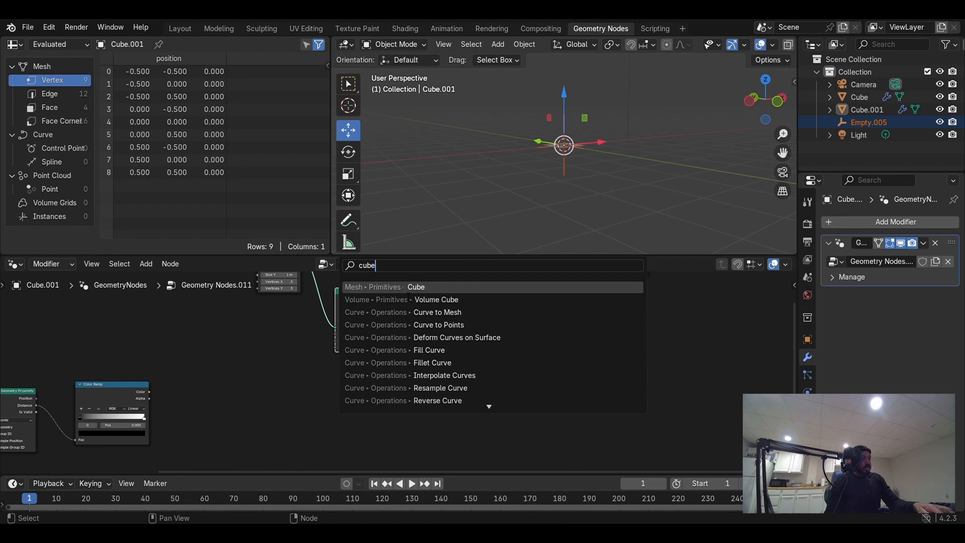
{"action": "key", "text": "Return"}
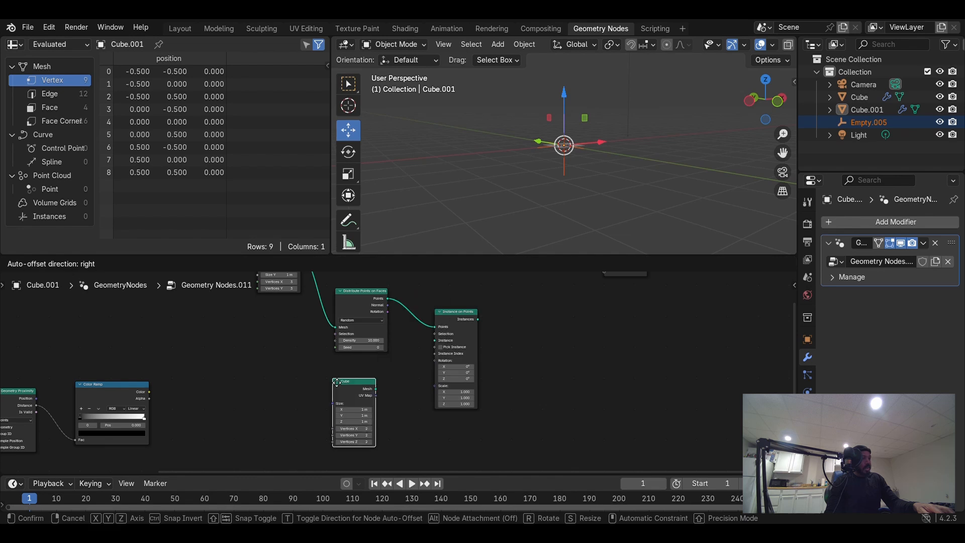
{"action": "left_click", "coordinate": [359, 377]}
{"action": "left_click_drag", "start_coordinate": [364, 380], "coordinate": [432, 343]}
- Move the Cube node left and shift the Group Output node further right
{"action": "scroll", "coordinate": [452, 382], "scroll_direction": "down", "scroll_amount": 1}
{"action": "middle_click_drag", "start_coordinate": [458, 390], "coordinate": [459, 336]}
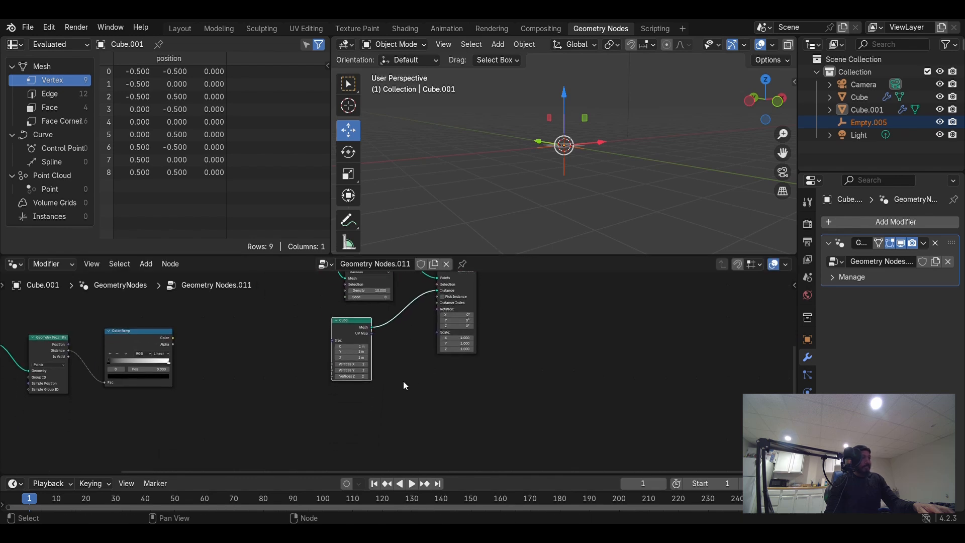
{"action": "scroll", "coordinate": [394, 378], "scroll_direction": "up", "scroll_amount": 3}
{"action": "left_click_drag", "start_coordinate": [341, 310], "coordinate": [316, 306]}
{"action": "scroll", "coordinate": [307, 372], "scroll_direction": "down", "scroll_amount": 6}
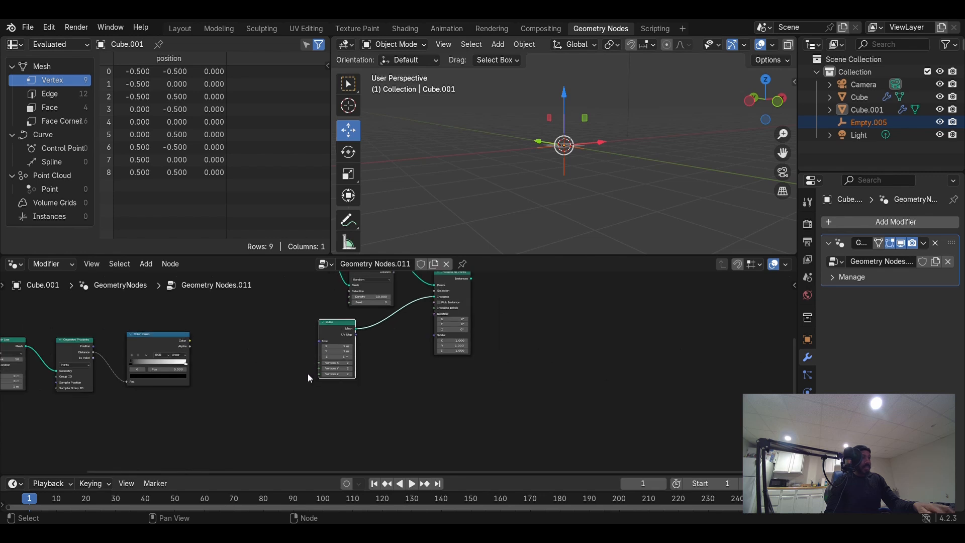
{"action": "middle_click_drag", "start_coordinate": [545, 370], "coordinate": [443, 425]}
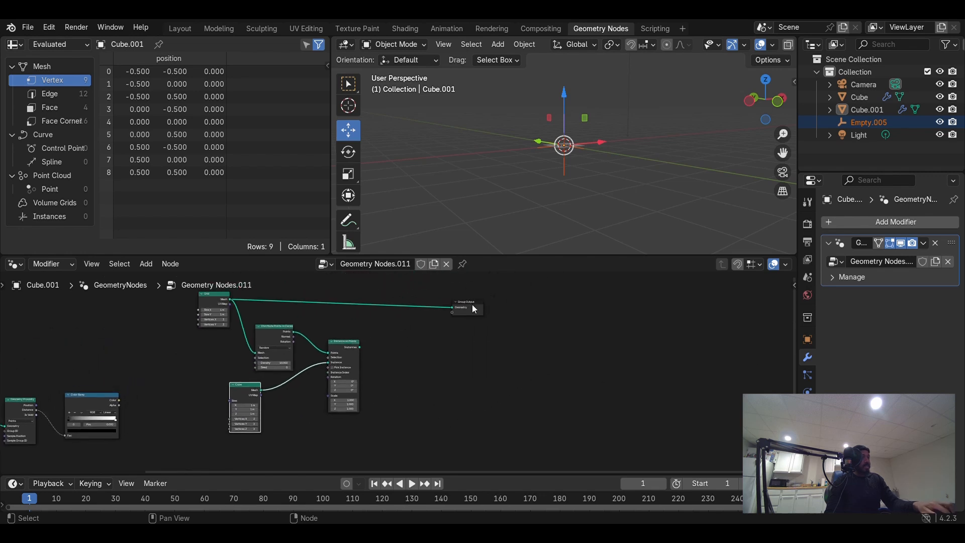
{"action": "left_click_drag", "start_coordinate": [474, 309], "coordinate": [542, 308]}
- Insert a Join Geometry node before Group Output and connect the Instances output into it
{"action": "key", "text": "shift+a"}
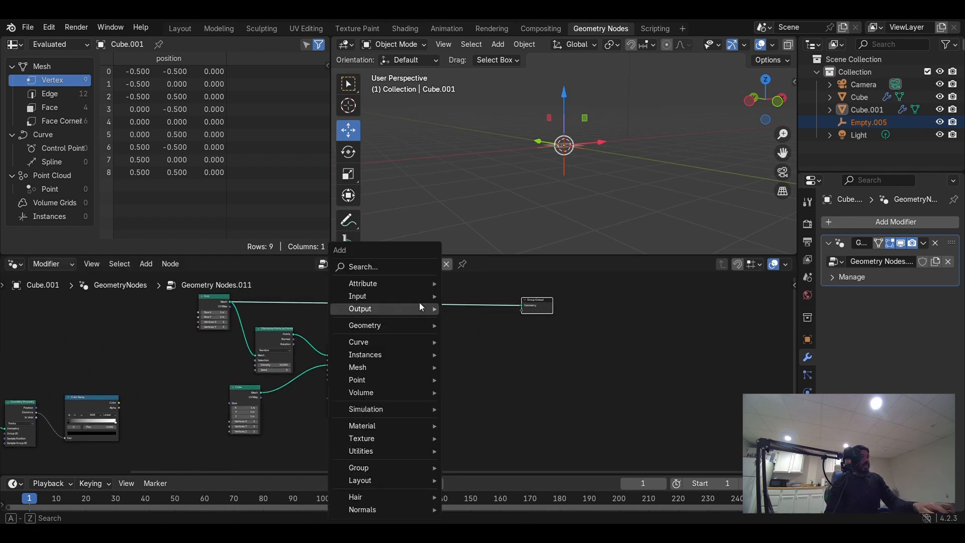
{"action": "left_click", "coordinate": [391, 268]}
{"action": "type", "text": "j"}
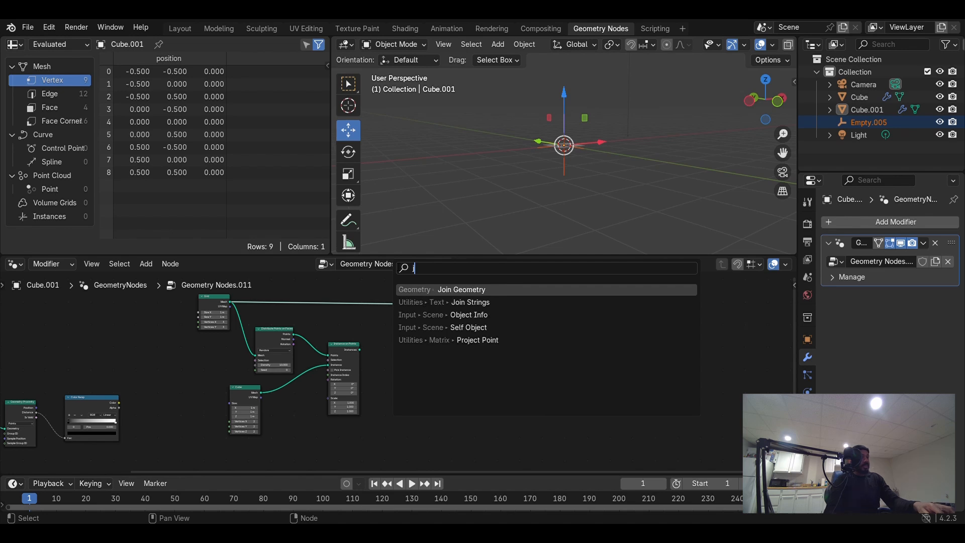
{"action": "type", "text": "oin"}
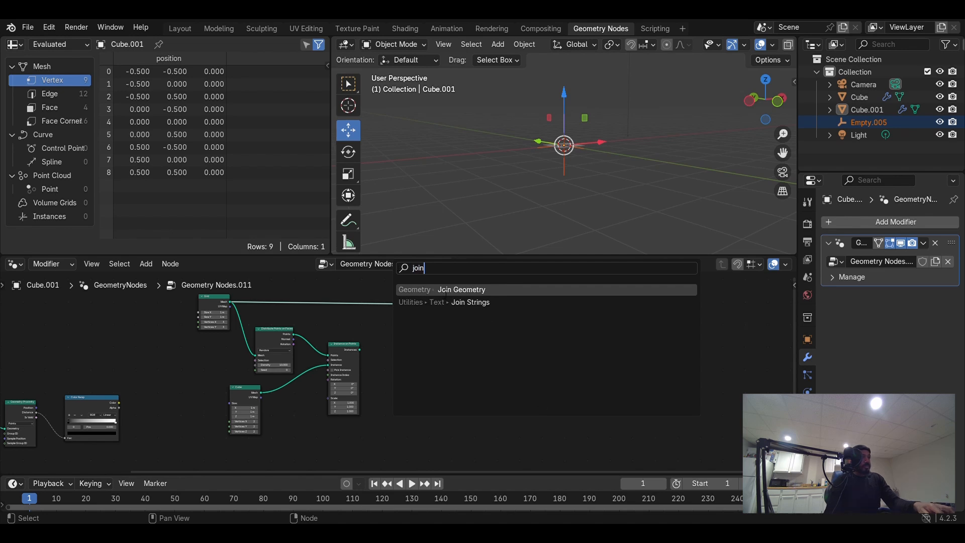
{"action": "left_click", "coordinate": [446, 289]}
{"action": "left_click", "coordinate": [384, 335]}
{"action": "left_click_drag", "start_coordinate": [361, 348], "coordinate": [413, 311]}
- Set the Grid's Size X and Size Y both to 3 m
{"action": "scroll", "coordinate": [582, 190], "scroll_direction": "up", "scroll_amount": 3}
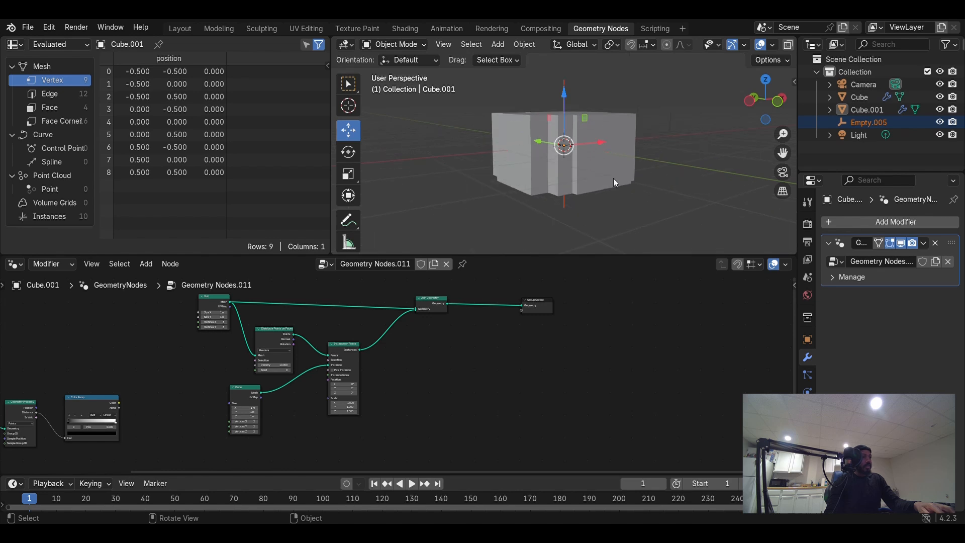
{"action": "middle_click_drag", "start_coordinate": [614, 179], "coordinate": [618, 211]}
{"action": "scroll", "coordinate": [308, 375], "scroll_direction": "up", "scroll_amount": 2}
{"action": "scroll", "coordinate": [308, 376], "scroll_direction": "up", "scroll_amount": 4}
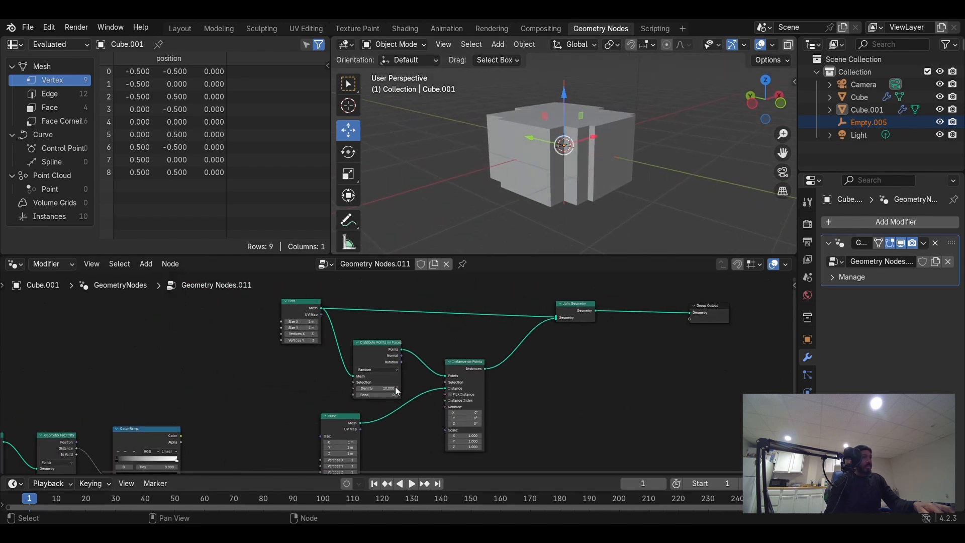
{"action": "left_click", "coordinate": [304, 354]}
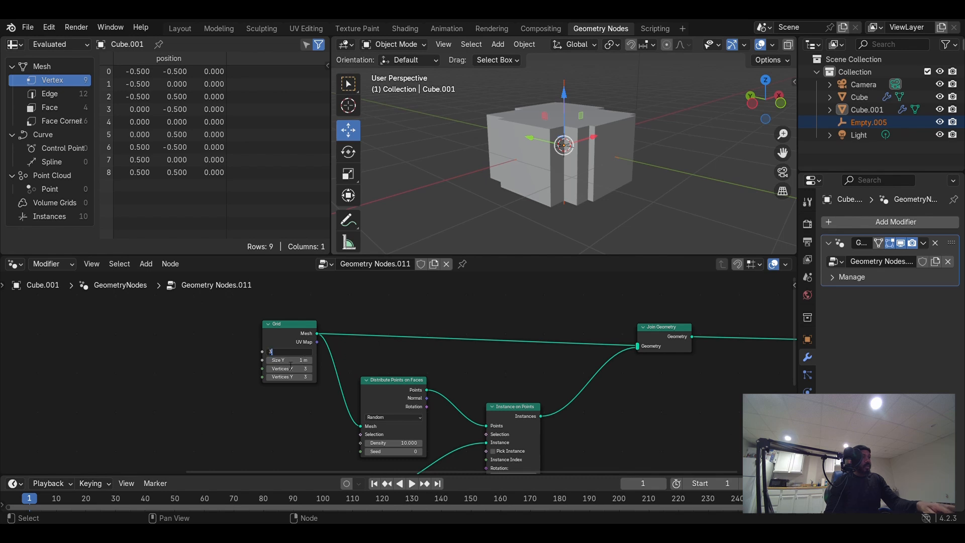
{"action": "type", "text": "3"}
{"action": "key", "text": "Return"}
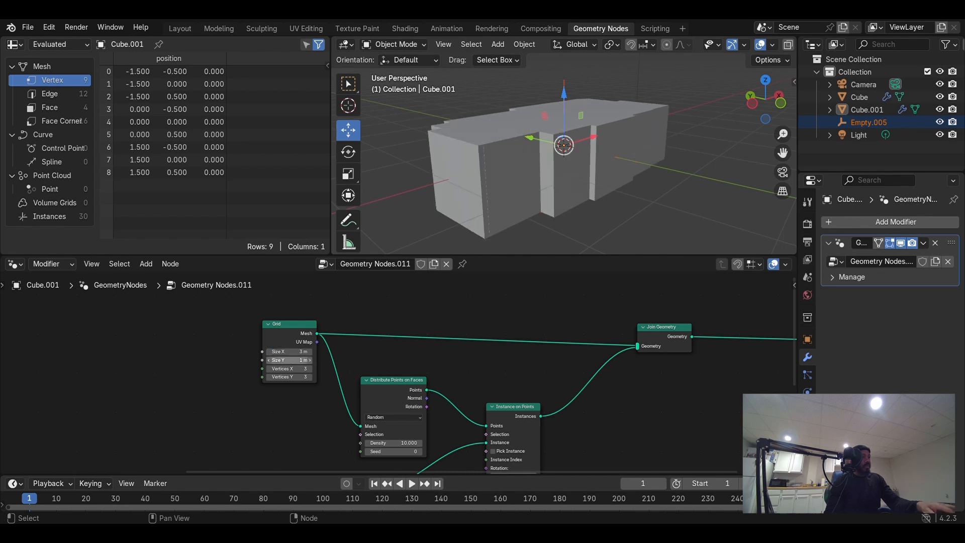
{"action": "left_click", "coordinate": [297, 361]}
{"action": "type", "text": "3"}
{"action": "key", "text": "Return"}
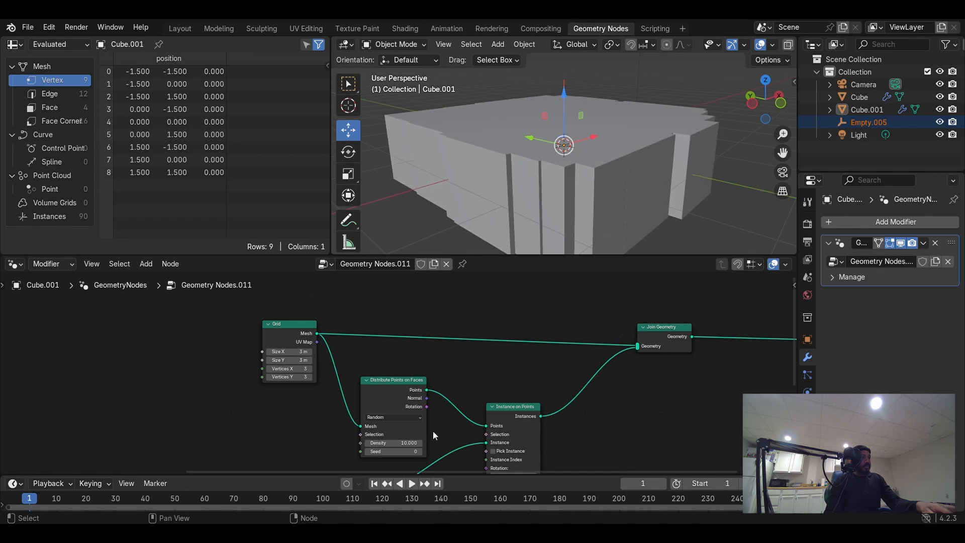
- Set the Distribute Points on Faces density to 100
{"action": "middle_click_drag", "start_coordinate": [428, 397], "coordinate": [364, 343]}
{"action": "scroll", "coordinate": [379, 336], "scroll_direction": "up", "scroll_amount": 1}
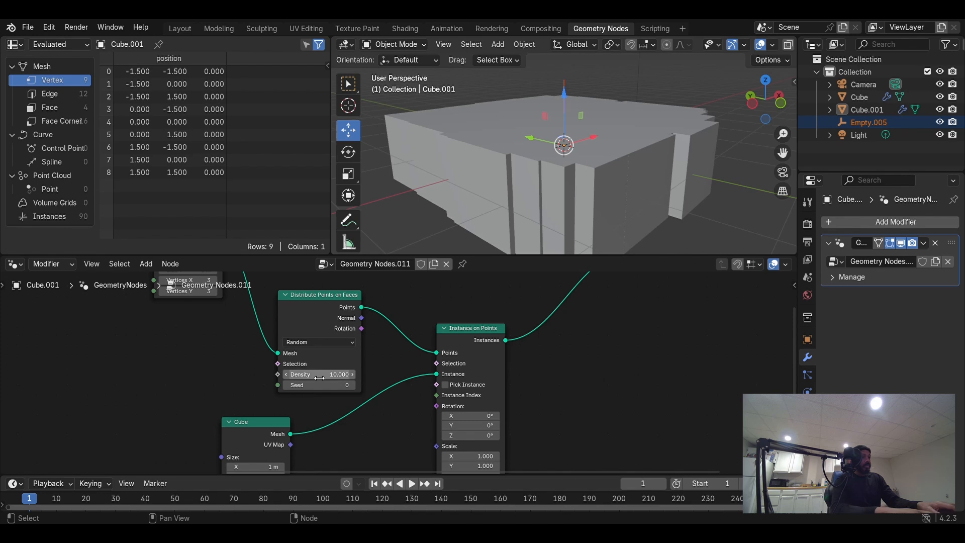
{"action": "left_click", "coordinate": [319, 374]}
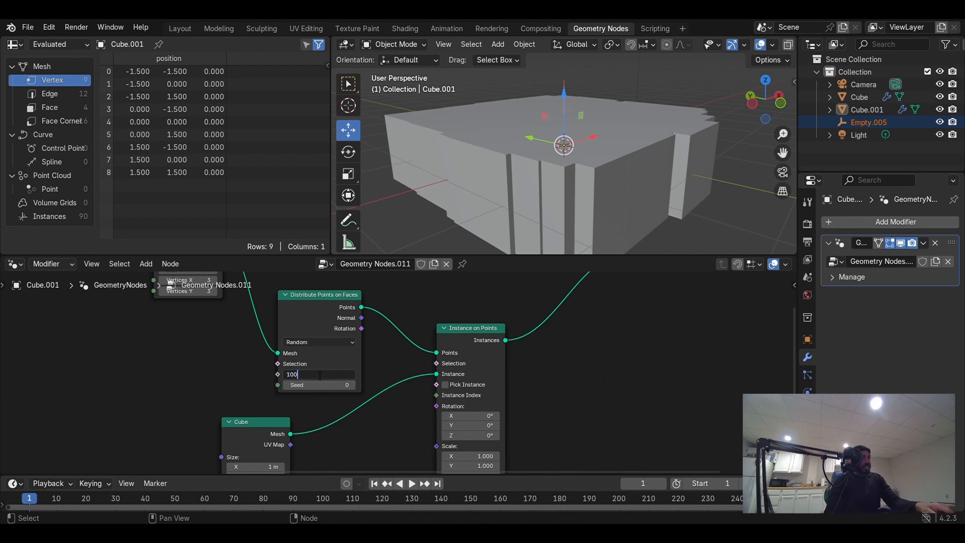
{"action": "key", "text": "Tab"}
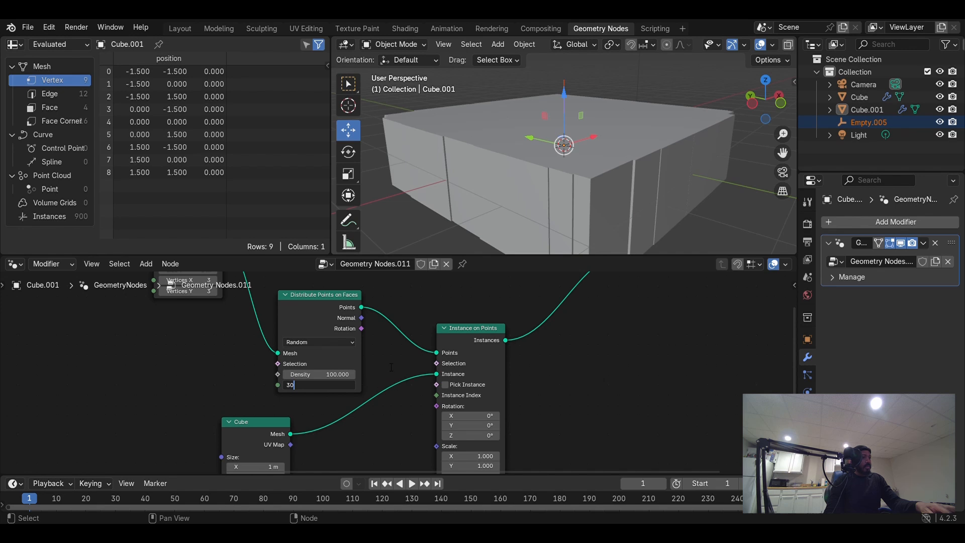
- Set the Distribute Points on Faces seed to 30
{"action": "type", "text": "30"}
{"action": "key", "text": "Return"}
- Set the instanced Cube's size to 0.05 m in X, 0.05 m in Y and 0.125 m in Z
{"action": "middle_click_drag", "start_coordinate": [376, 405], "coordinate": [427, 312]}
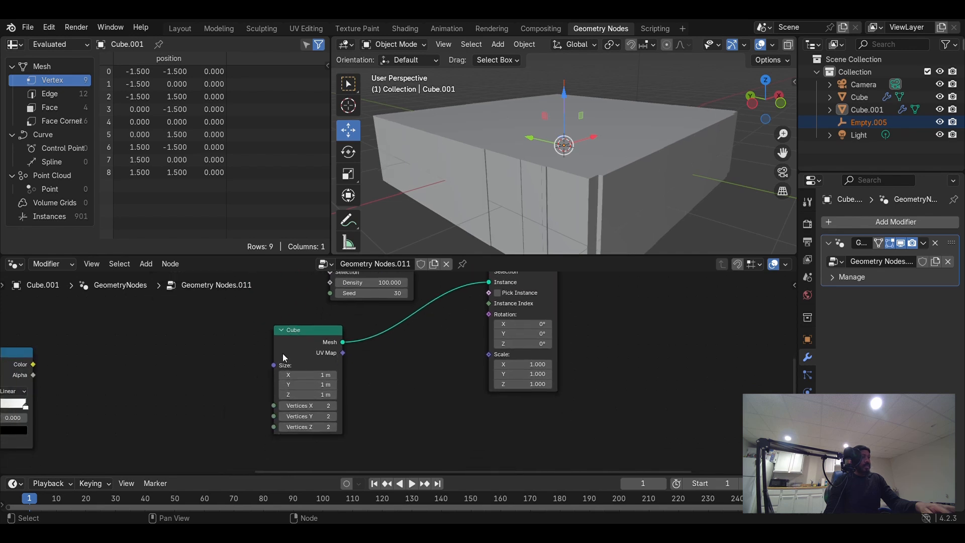
{"action": "left_click", "coordinate": [312, 375]}
{"action": "type", "text": ".05"}
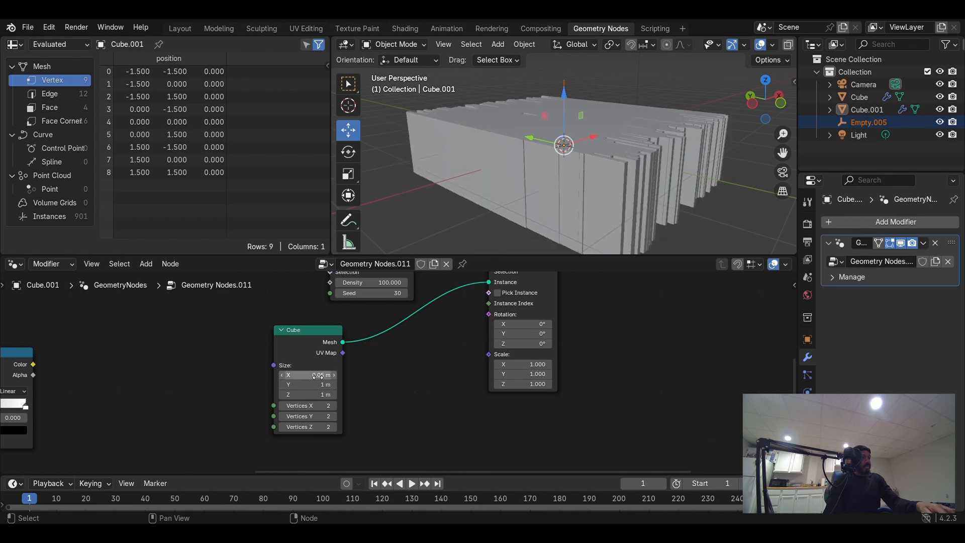
{"action": "left_click", "coordinate": [307, 384]}
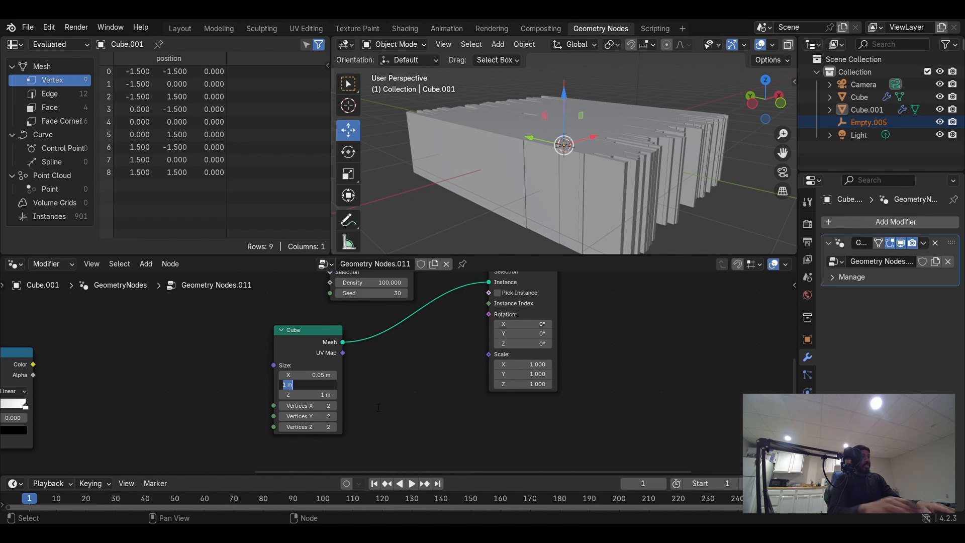
{"action": "key", "text": "BackSpace"}
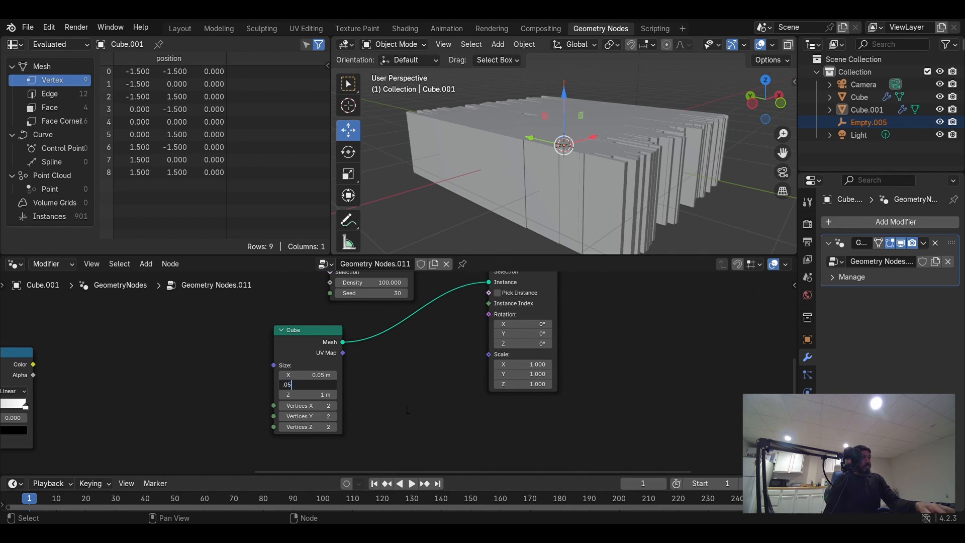
{"action": "key", "text": "Return"}
{"action": "left_click", "coordinate": [309, 395]}
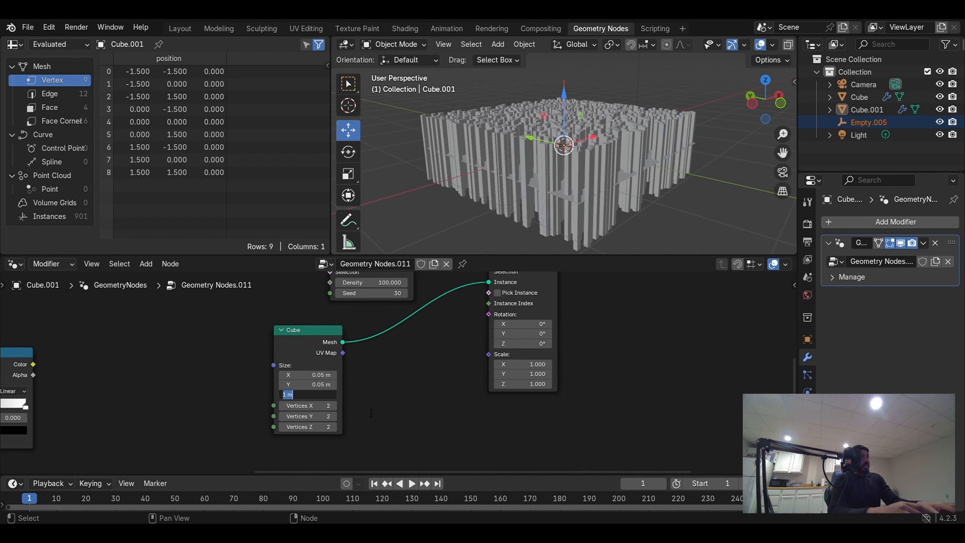
{"action": "key", "text": "BackSpace"}
{"action": "type", "text": ".125"}
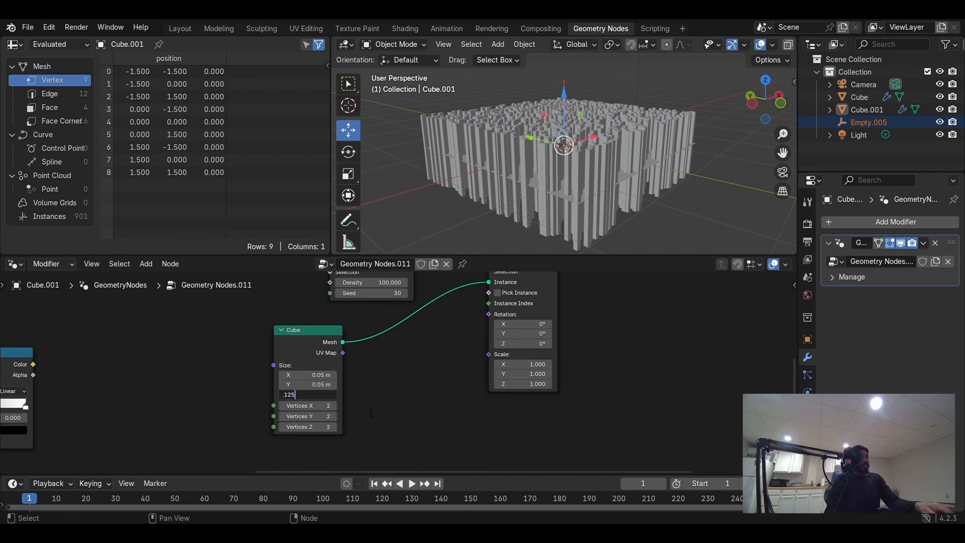
{"action": "key", "text": "Return"}
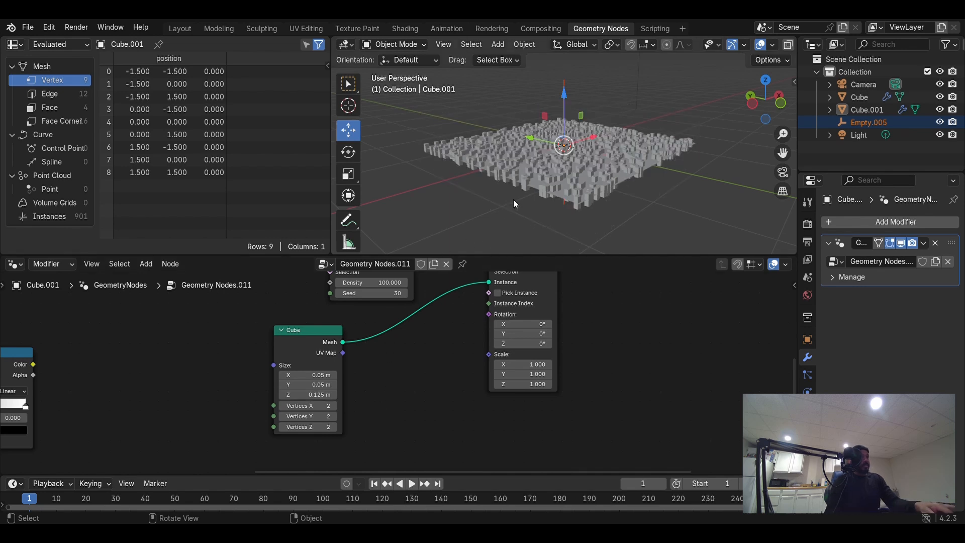
- Move the Join Geometry node further right to make room before it
{"action": "middle_click_drag", "start_coordinate": [532, 198], "coordinate": [519, 181]}
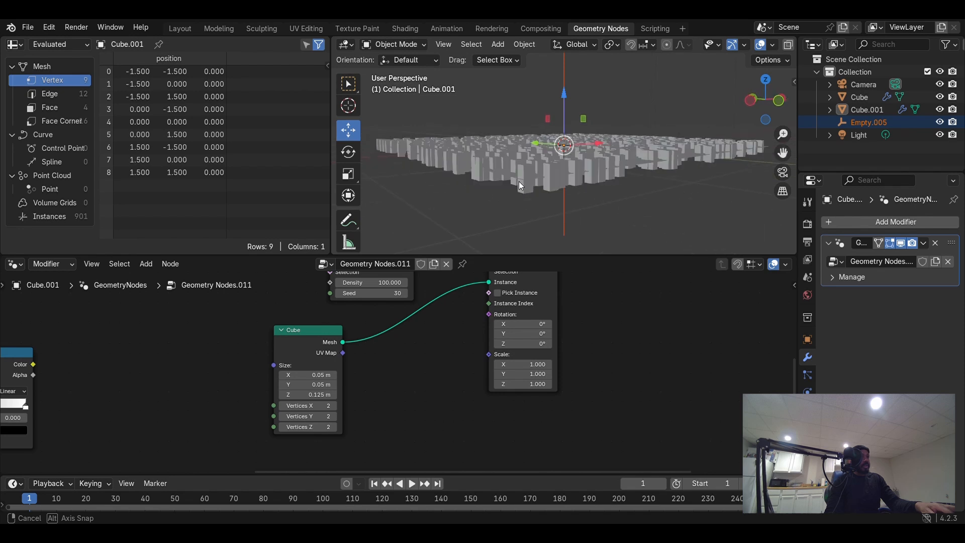
{"action": "scroll", "coordinate": [617, 353], "scroll_direction": "down", "scroll_amount": 3}
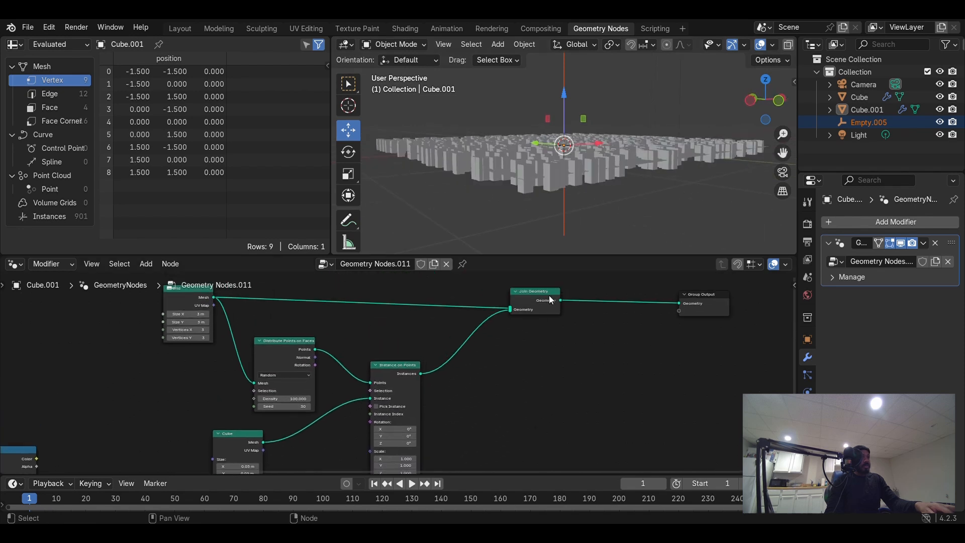
{"action": "left_click_drag", "start_coordinate": [550, 300], "coordinate": [641, 297]}
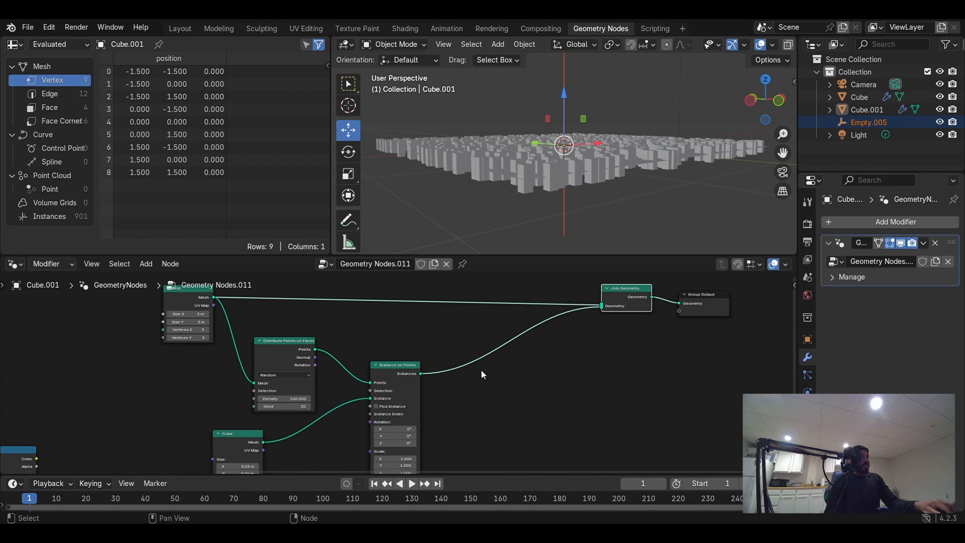
{"action": "key", "text": "shift+a"}
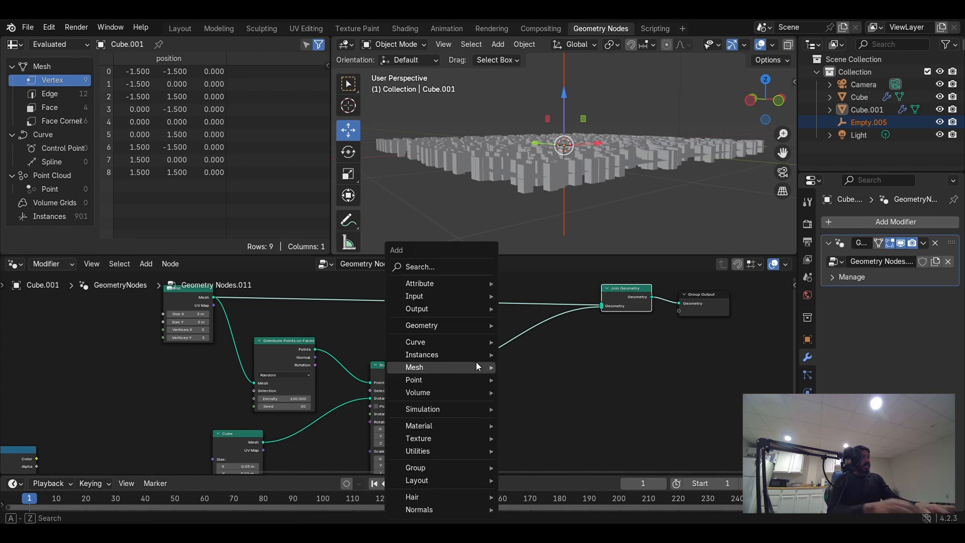
{"action": "left_click", "coordinate": [457, 271]}
{"action": "type", "text": "trans"}
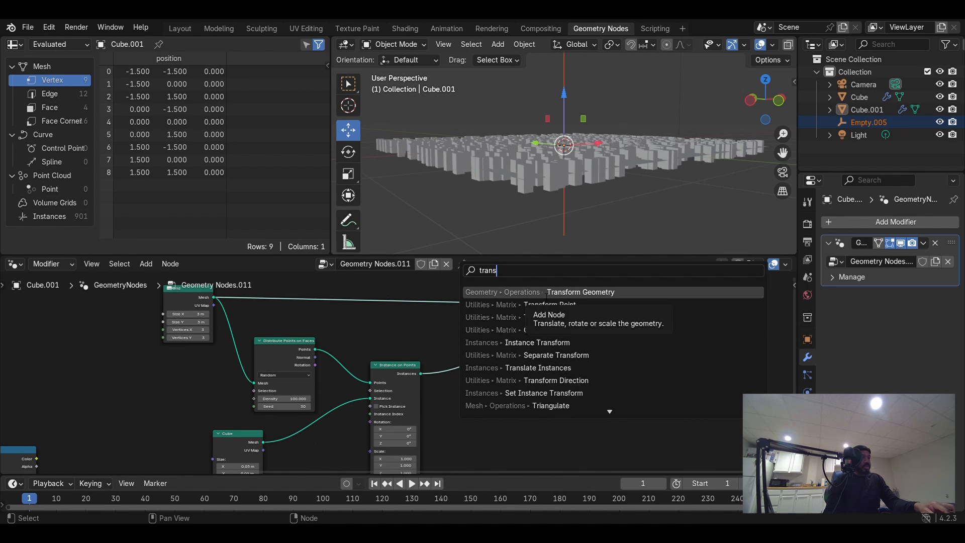
{"action": "left_click", "coordinate": [486, 342]}
{"action": "left_click", "coordinate": [488, 347]}
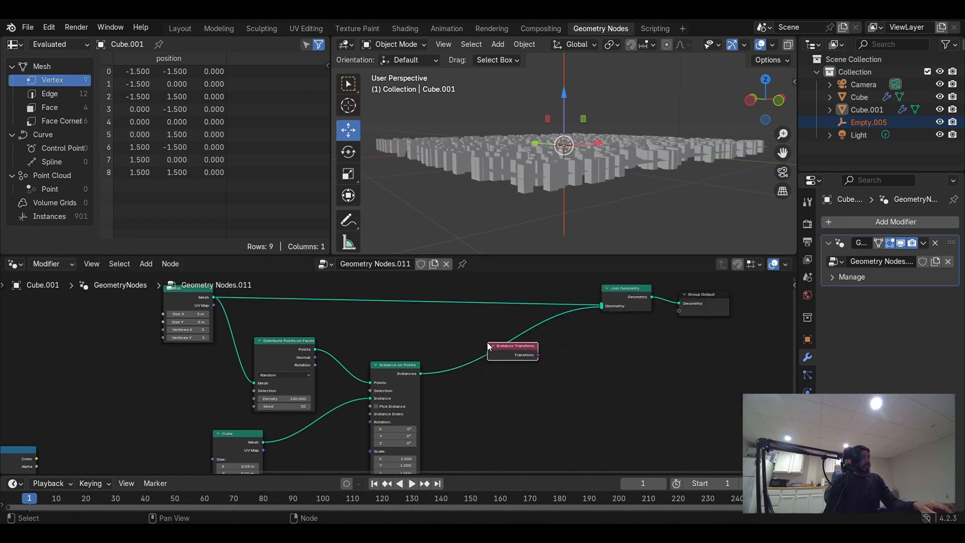
- Insert a Translate Instances node between Instance on Points and Join Geometry
{"action": "key", "text": "shift+a"}
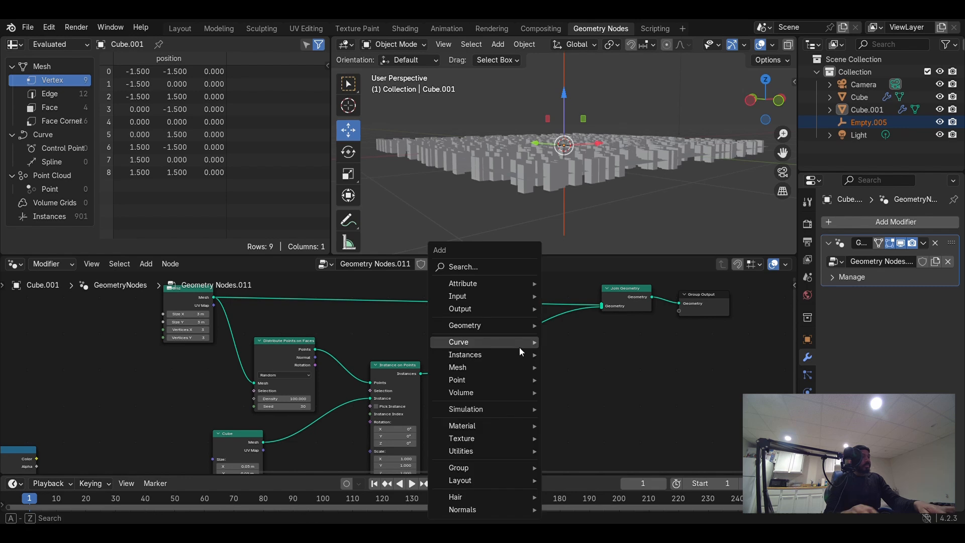
{"action": "left_click", "coordinate": [480, 249]}
{"action": "type", "text": "tr"}
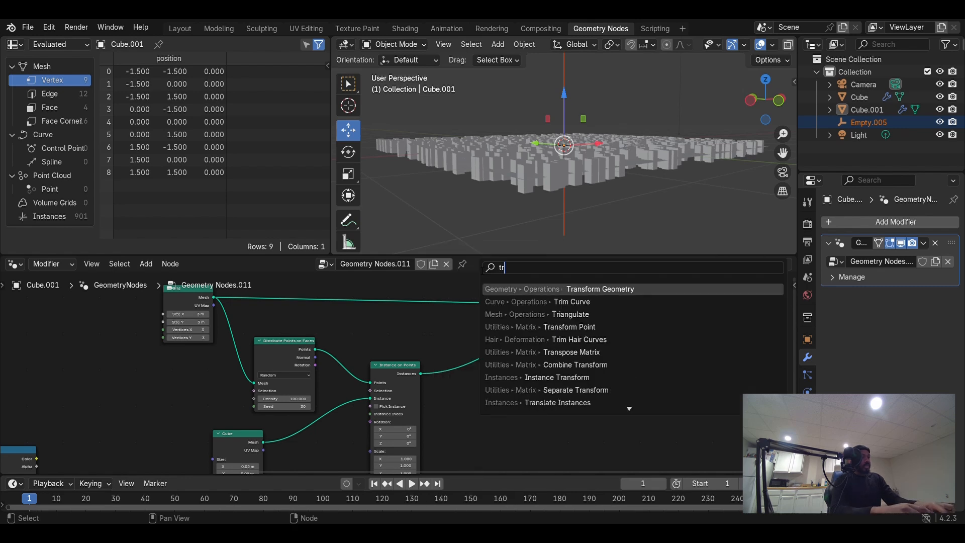
{"action": "type", "text": "ansla"}
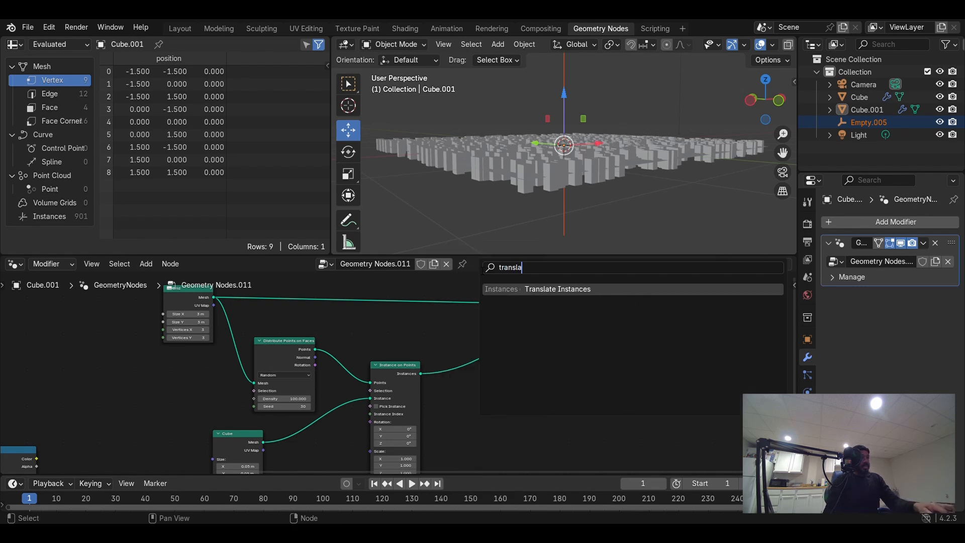
{"action": "key", "text": "Return"}
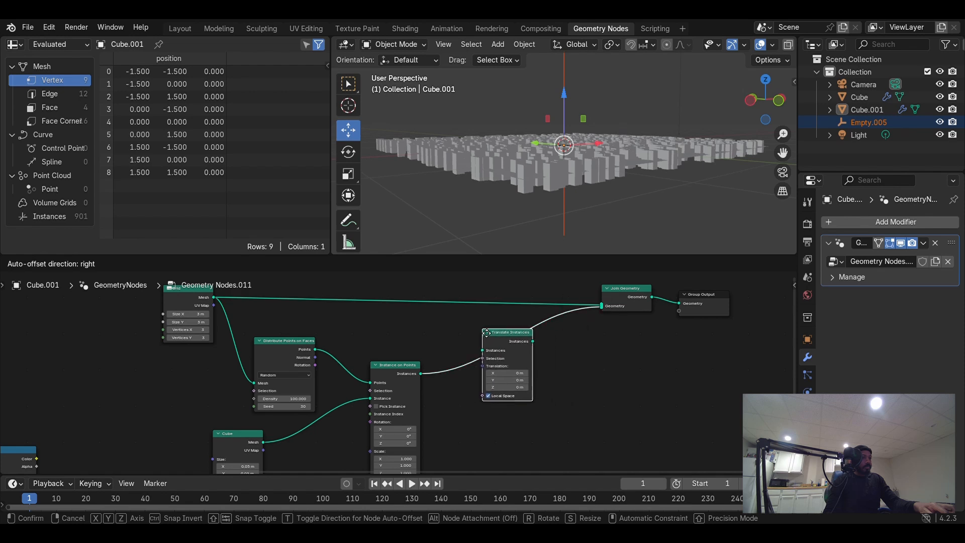
{"action": "left_click", "coordinate": [497, 301]}
- Set the Translate Instances Z translation to 0.065 m
{"action": "scroll", "coordinate": [560, 397], "scroll_direction": "up", "scroll_amount": 2}
{"action": "middle_click_drag", "start_coordinate": [566, 392], "coordinate": [480, 352]}
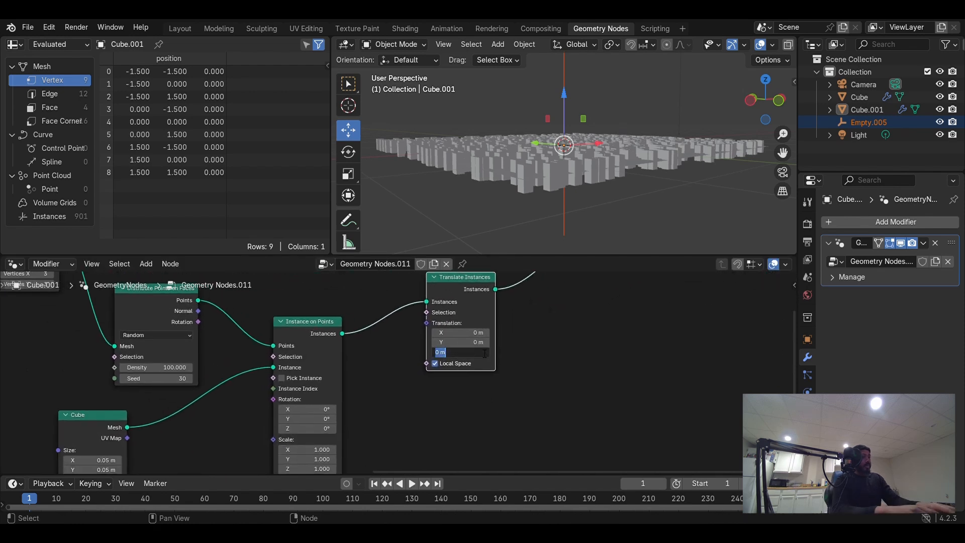
{"action": "type", "text": "065"}
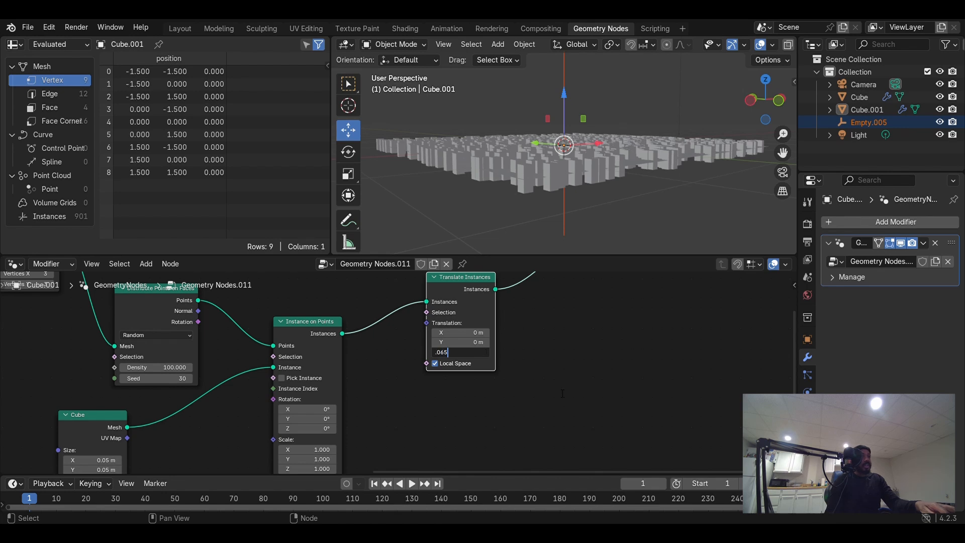
{"action": "key", "text": "Return"}
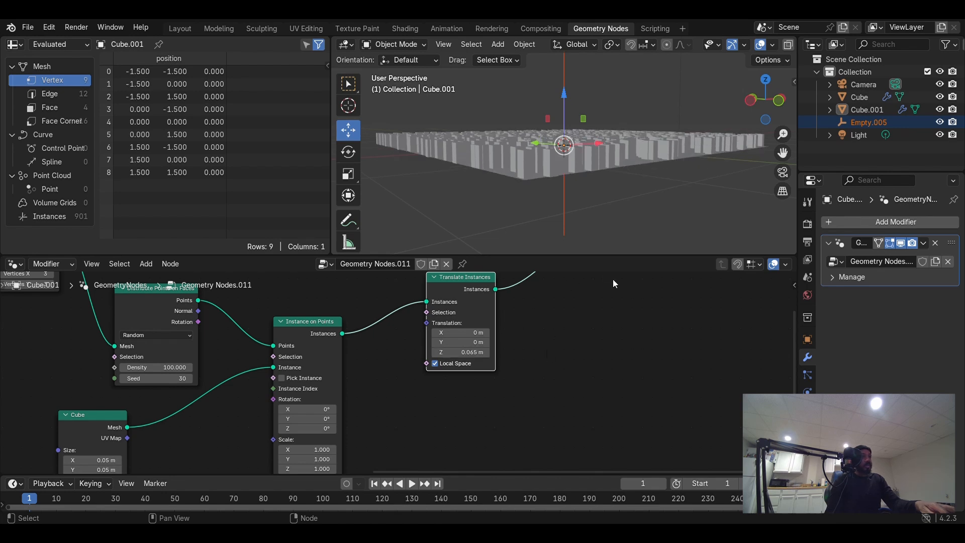
- Move the Object Info, Mesh Line, Geometry Proximity and Color Ramp nodes below the instancing nodes
{"action": "scroll", "coordinate": [623, 188], "scroll_direction": "up", "scroll_amount": 3}
{"action": "scroll", "coordinate": [568, 297], "scroll_direction": "down", "scroll_amount": 1}
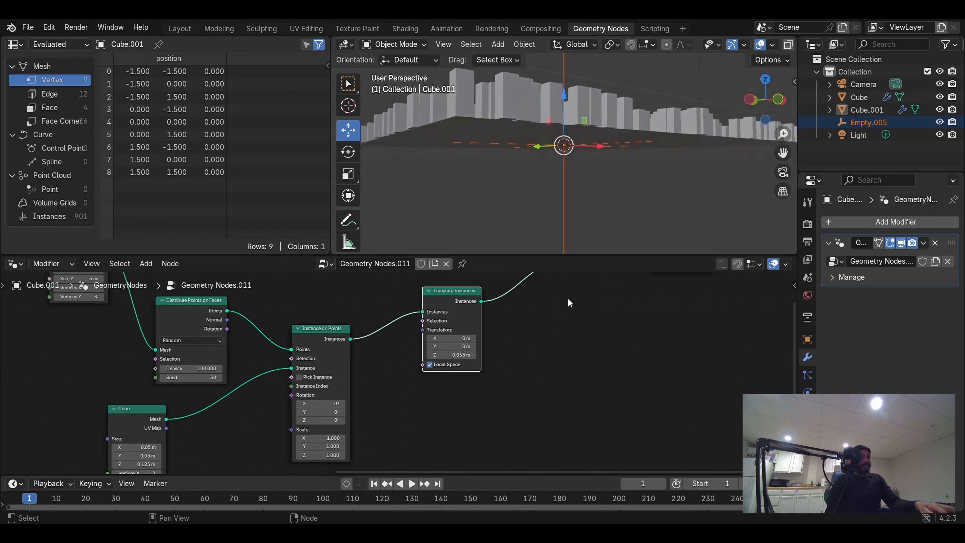
{"action": "scroll", "coordinate": [568, 299], "scroll_direction": "down", "scroll_amount": 2}
{"action": "mouse_move", "coordinate": [556, 161]}
{"action": "middle_mouse_down"}
{"action": "mouse_move", "coordinate": [560, 175]}
{"action": "mouse_move", "coordinate": [551, 170]}
{"action": "mouse_move", "coordinate": [563, 162]}
{"action": "middle_mouse_up"}
{"action": "scroll", "coordinate": [551, 171], "scroll_direction": "down", "scroll_amount": 3}
{"action": "scroll", "coordinate": [478, 392], "scroll_direction": "down", "scroll_amount": 3}
{"action": "middle_click_drag", "start_coordinate": [480, 402], "coordinate": [569, 329]}
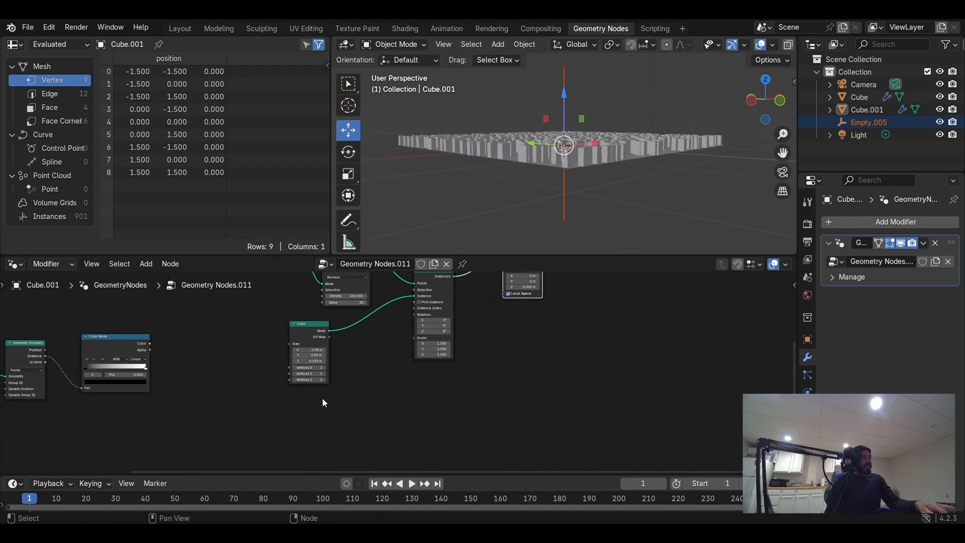
{"action": "middle_click_drag", "start_coordinate": [322, 402], "coordinate": [2, 329]}
{"action": "scroll", "coordinate": [383, 416], "scroll_direction": "down", "scroll_amount": 1}
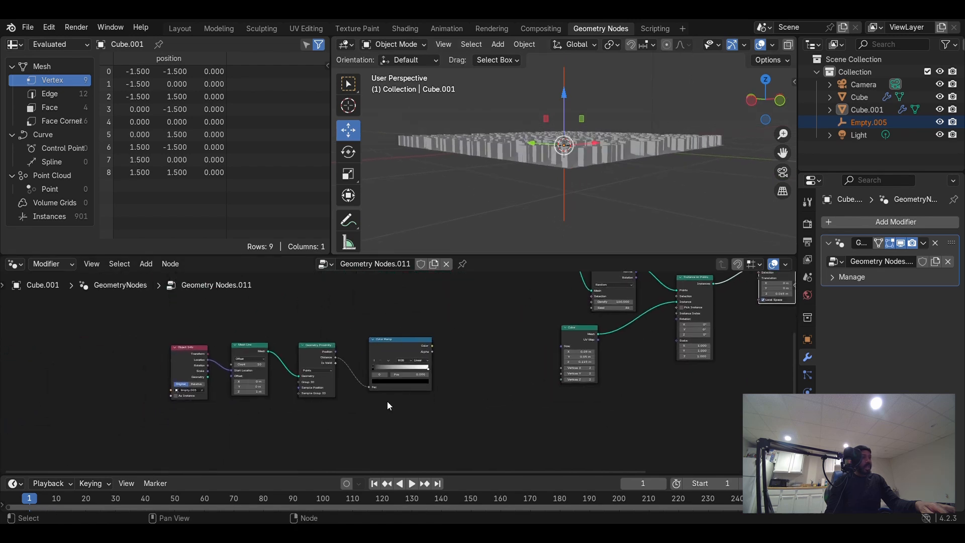
{"action": "left_click_drag", "start_coordinate": [143, 346], "coordinate": [468, 447]}
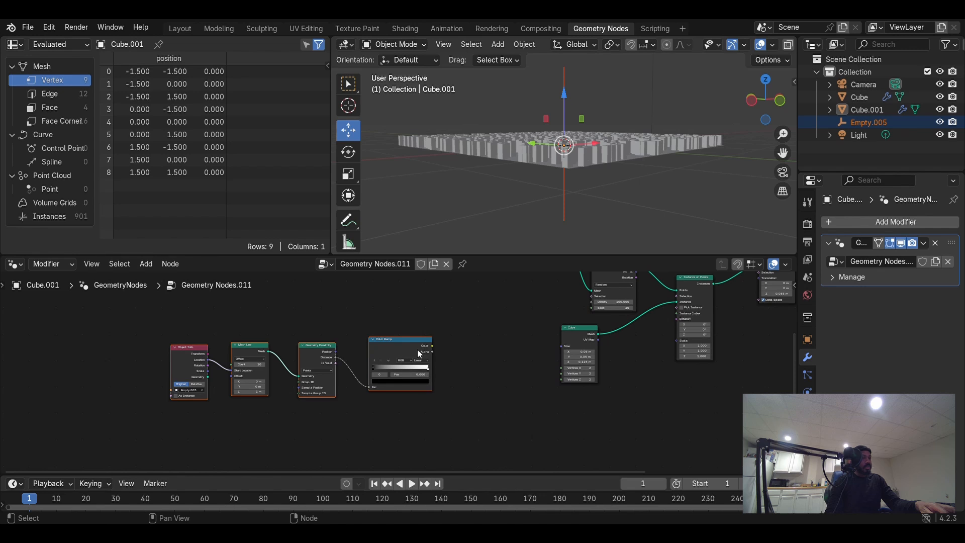
{"action": "left_click_drag", "start_coordinate": [420, 353], "coordinate": [596, 396]}
{"action": "scroll", "coordinate": [699, 372], "scroll_direction": "up", "scroll_amount": 2}
{"action": "middle_click_drag", "start_coordinate": [690, 382], "coordinate": [636, 354]}
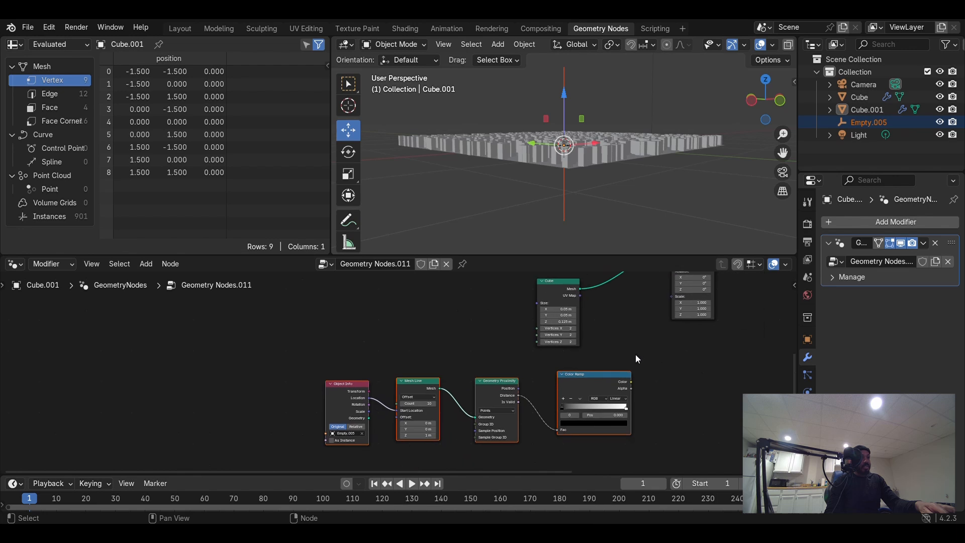
{"action": "key", "text": "g"}
{"action": "left_click", "coordinate": [630, 384]}
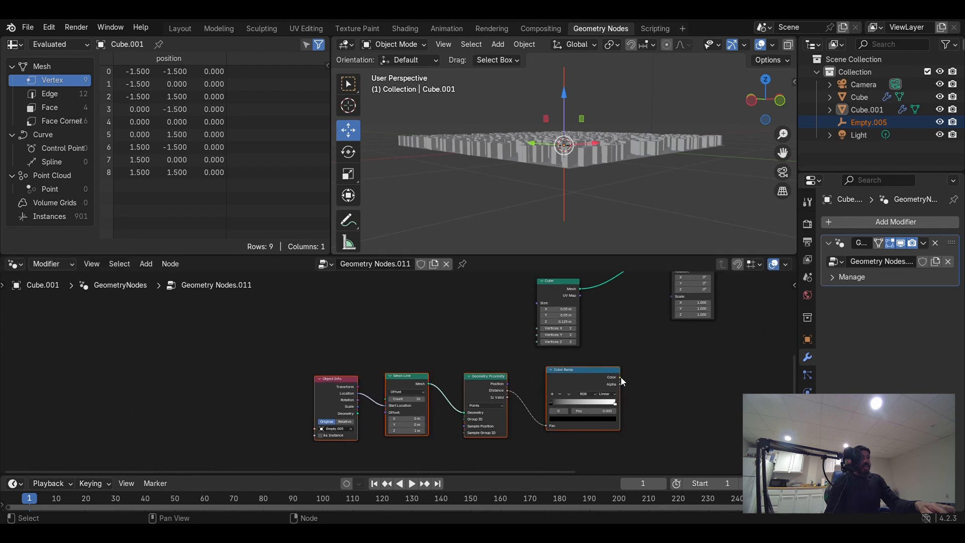
- Connect the Color Ramp's Color output to the Instance on Points Scale input
{"action": "left_click_drag", "start_coordinate": [620, 377], "coordinate": [668, 299]}
{"action": "middle_click_drag", "start_coordinate": [624, 207], "coordinate": [594, 80]}
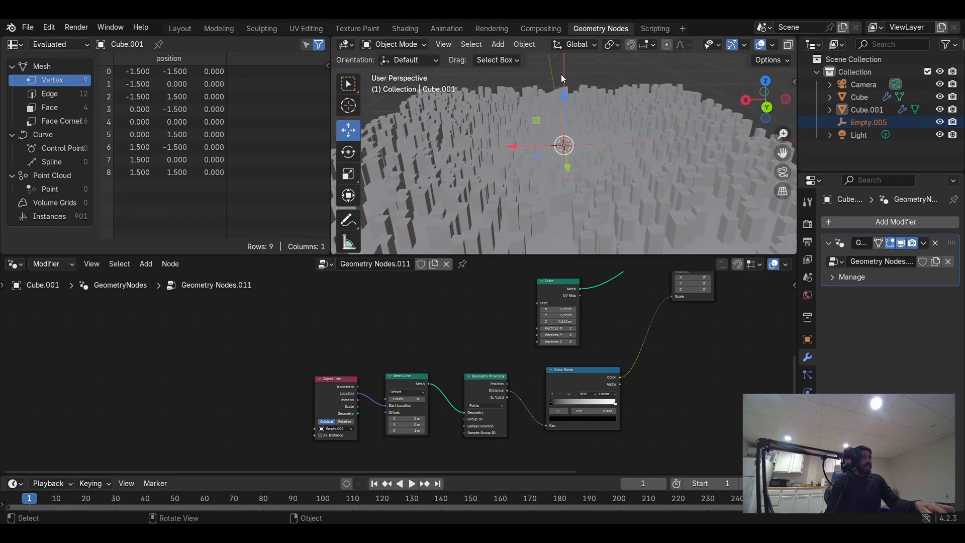
{"action": "mouse_move", "coordinate": [511, 146]}
{"action": "left_mouse_down"}
{"action": "mouse_move", "coordinate": [521, 147]}
{"action": "mouse_move", "coordinate": [512, 147]}
{"action": "left_mouse_up"}
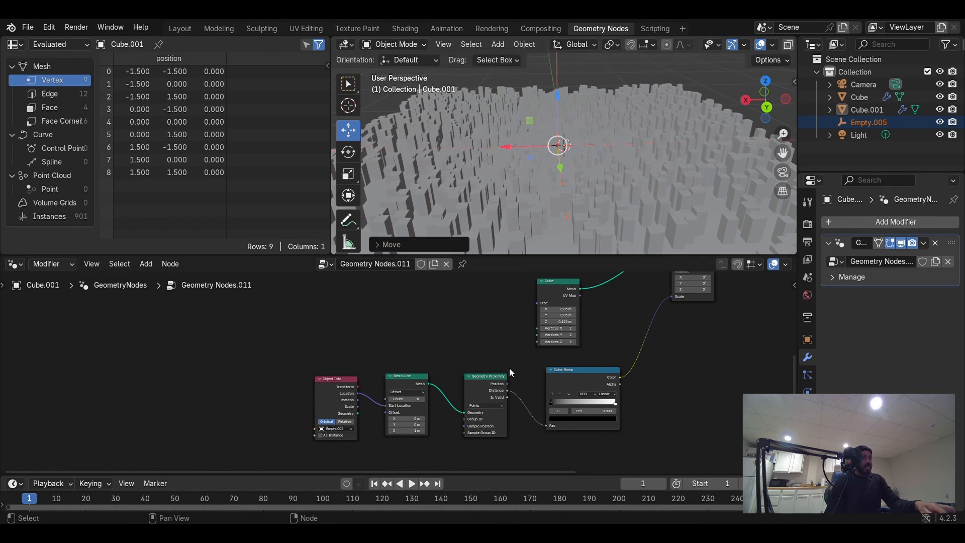
- Adjust the Color Ramp stops, moving the black stop toward the middle and the white stop to about 0.905
{"action": "scroll", "coordinate": [493, 355], "scroll_direction": "up", "scroll_amount": 3}
{"action": "middle_click_drag", "start_coordinate": [493, 355], "coordinate": [416, 321]}
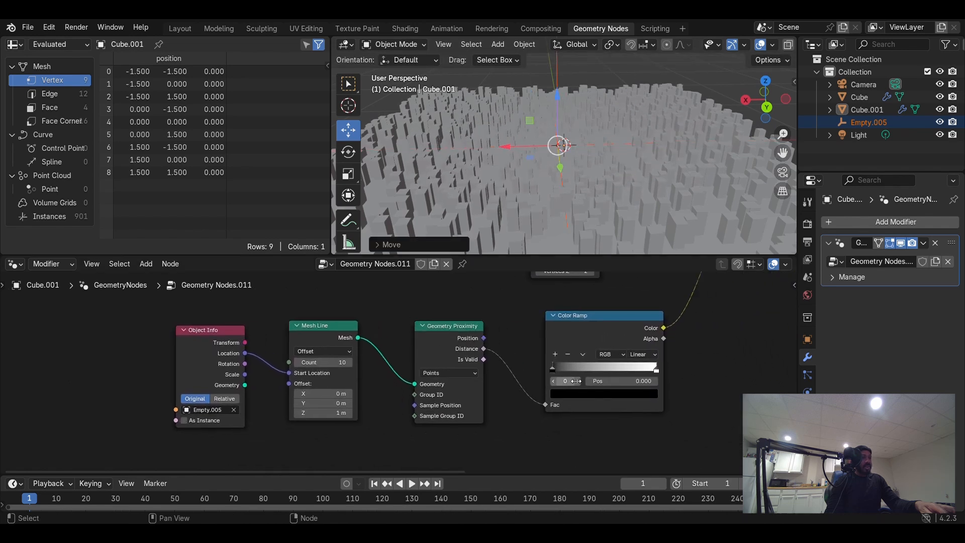
{"action": "left_click_drag", "start_coordinate": [557, 374], "coordinate": [588, 372]}
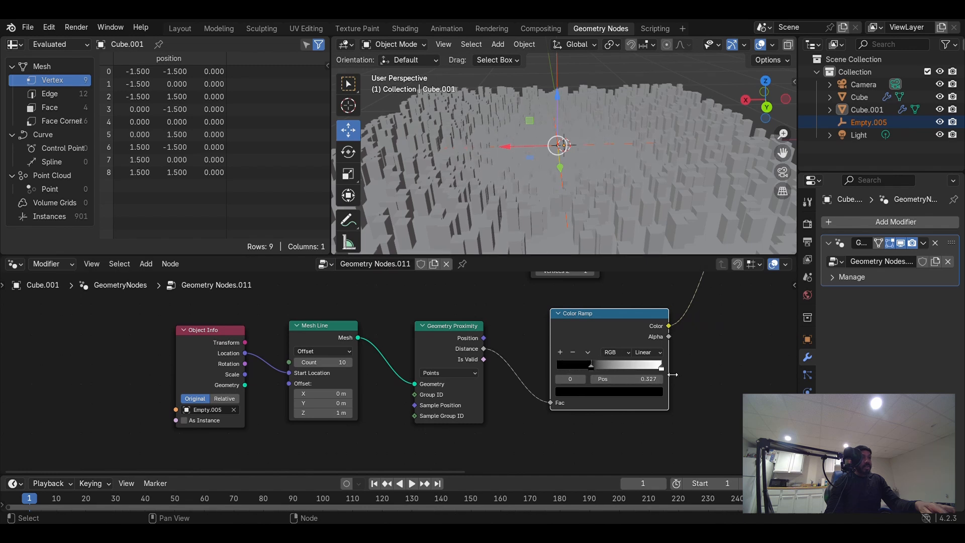
{"action": "left_click_drag", "start_coordinate": [662, 369], "coordinate": [632, 368]}
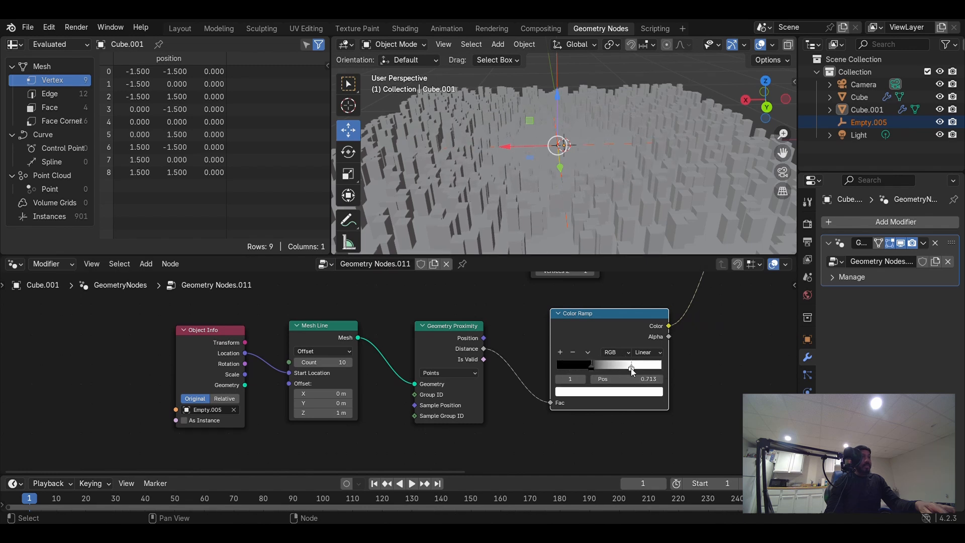
{"action": "middle_click_drag", "start_coordinate": [649, 239], "coordinate": [518, 231]}
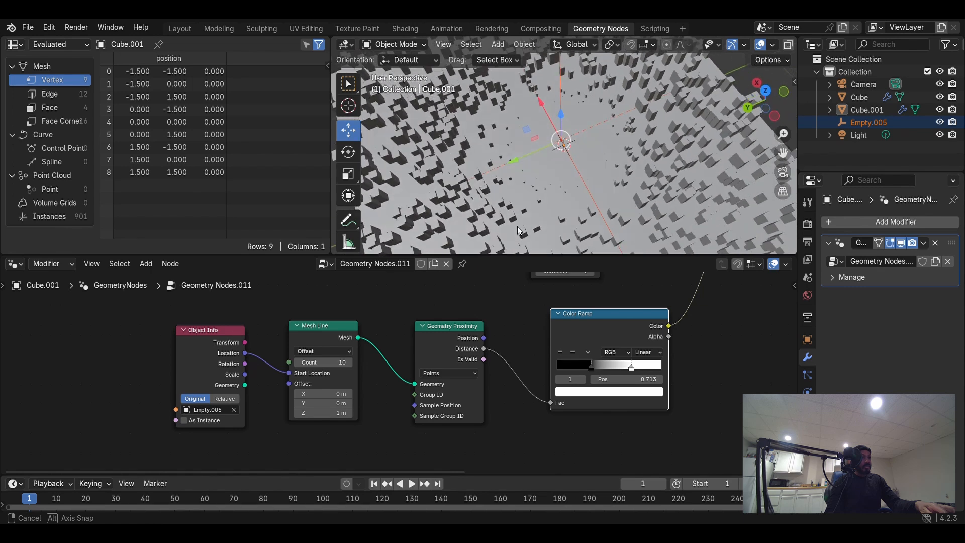
{"action": "left_click_drag", "start_coordinate": [589, 364], "coordinate": [574, 362]}
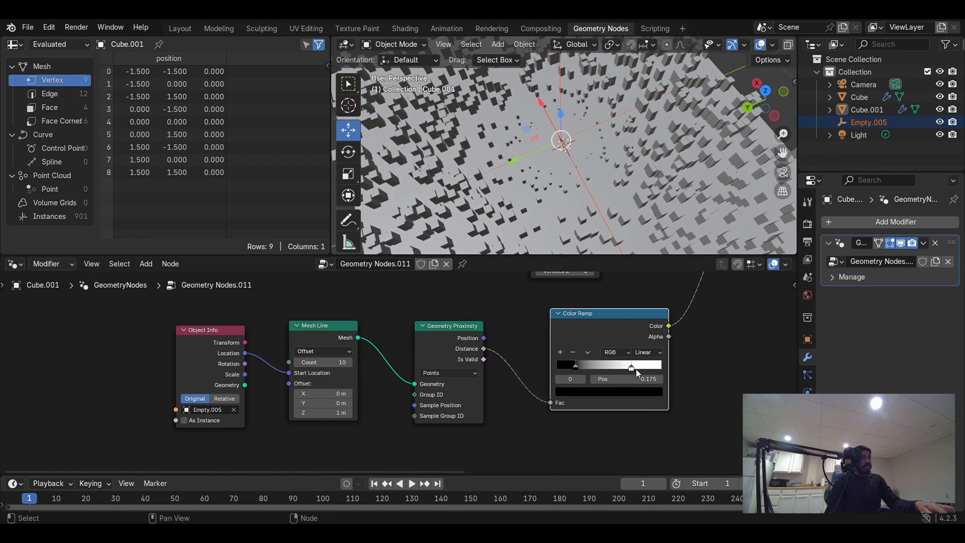
{"action": "left_click_drag", "start_coordinate": [631, 367], "coordinate": [658, 371]}
{"action": "left_click_drag", "start_coordinate": [576, 365], "coordinate": [601, 353]}
{"action": "left_click_drag", "start_coordinate": [658, 366], "coordinate": [651, 367]}
- Move the empty across the instanced grid in the viewport
{"action": "middle_click_drag", "start_coordinate": [582, 191], "coordinate": [710, 143]}
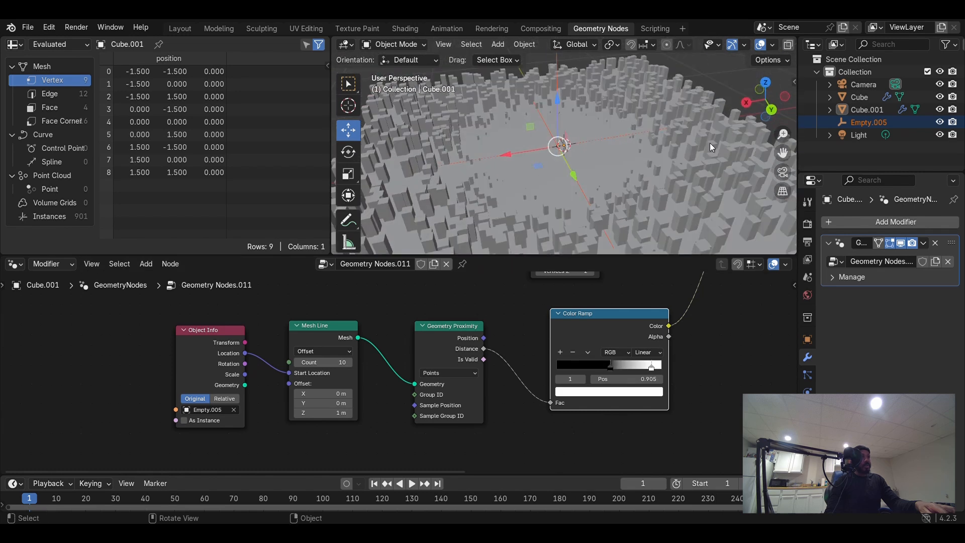
{"action": "left_click_drag", "start_coordinate": [508, 156], "coordinate": [480, 165]}
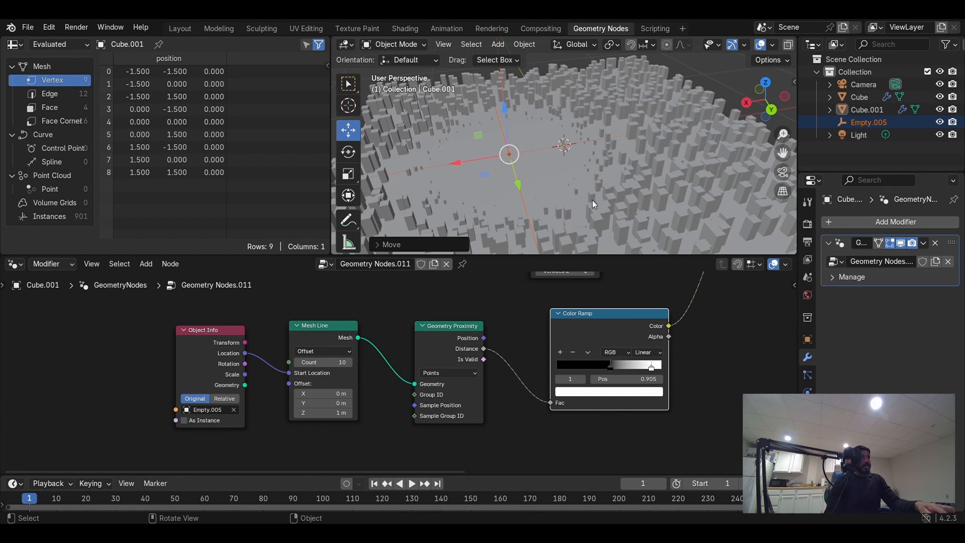
- Move the empty to a new spot within the instanced grid to see the cubes shrink around the line
{"action": "left_click_drag", "start_coordinate": [520, 185], "coordinate": [496, 378]}
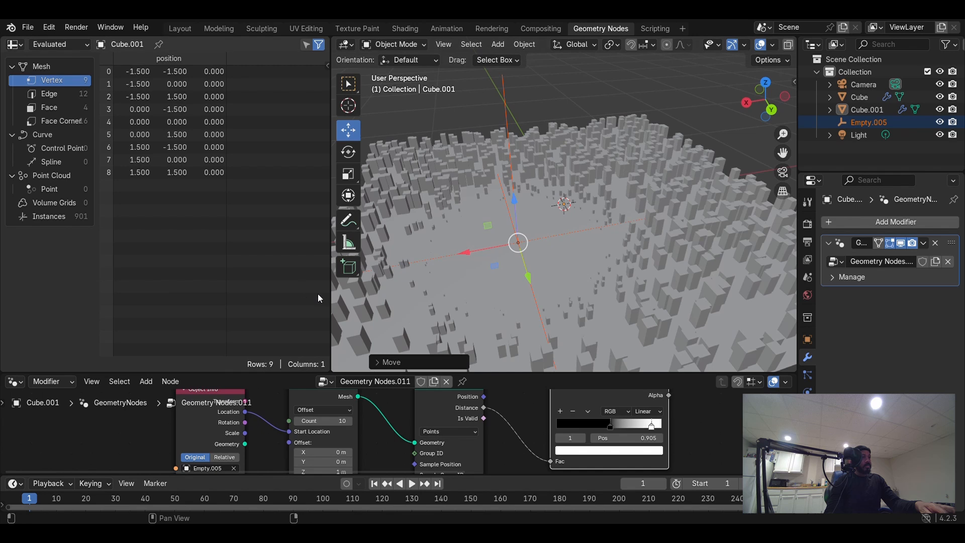
{"action": "left_click_drag", "start_coordinate": [337, 299], "coordinate": [119, 300]}
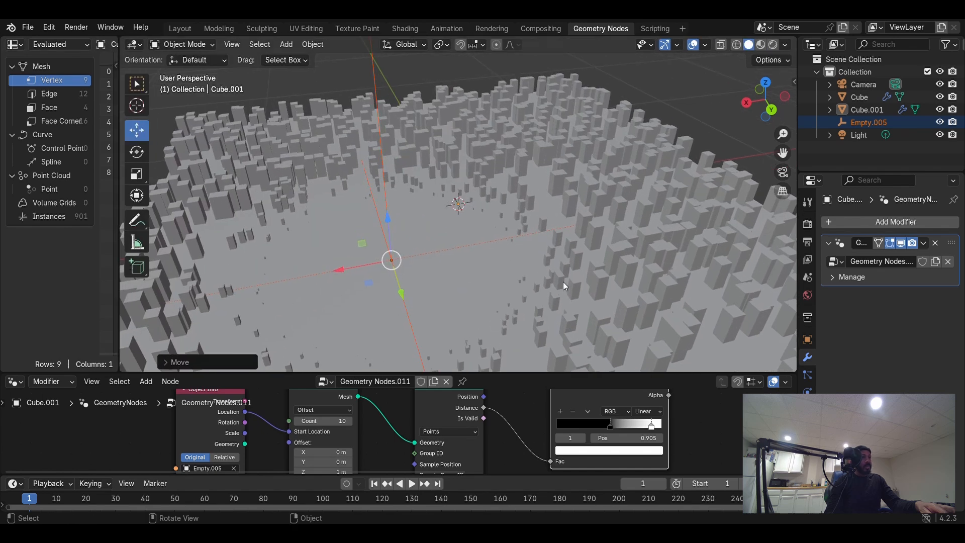
{"action": "middle_click_drag", "start_coordinate": [563, 281], "coordinate": [524, 222]}
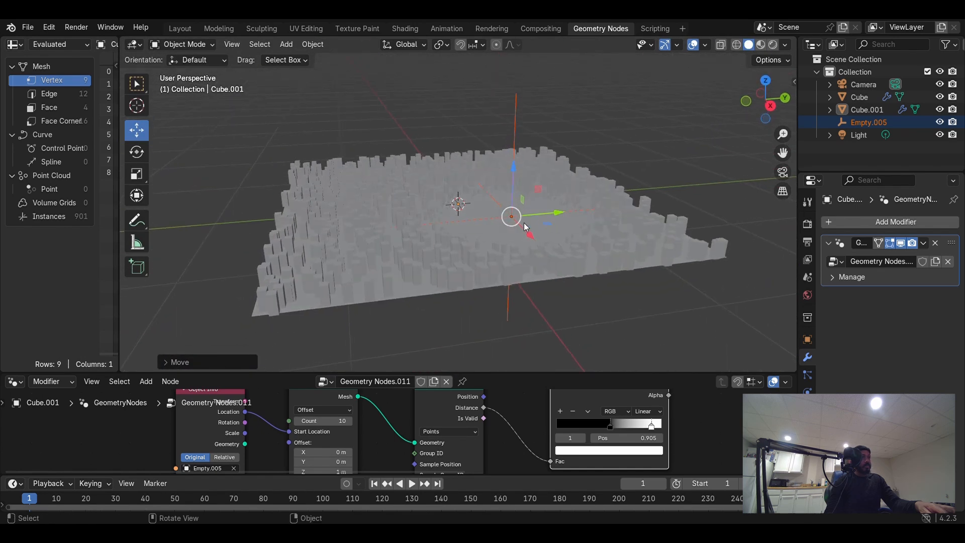
{"action": "left_click_drag", "start_coordinate": [528, 235], "coordinate": [510, 217]}
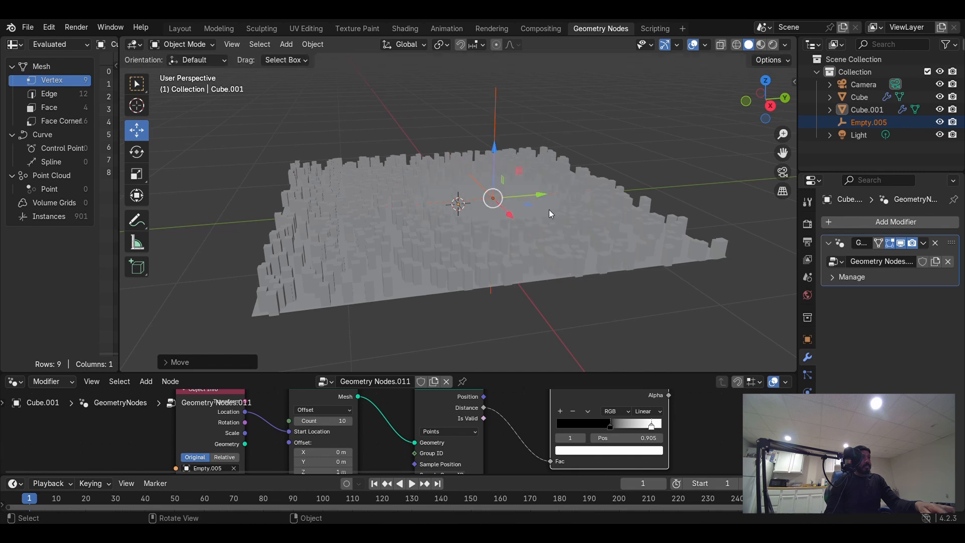
{"action": "middle_click_drag", "start_coordinate": [549, 209], "coordinate": [463, 296]}
{"action": "left_click_drag", "start_coordinate": [535, 257], "coordinate": [544, 276]}
{"action": "middle_click_drag", "start_coordinate": [544, 276], "coordinate": [534, 224]}
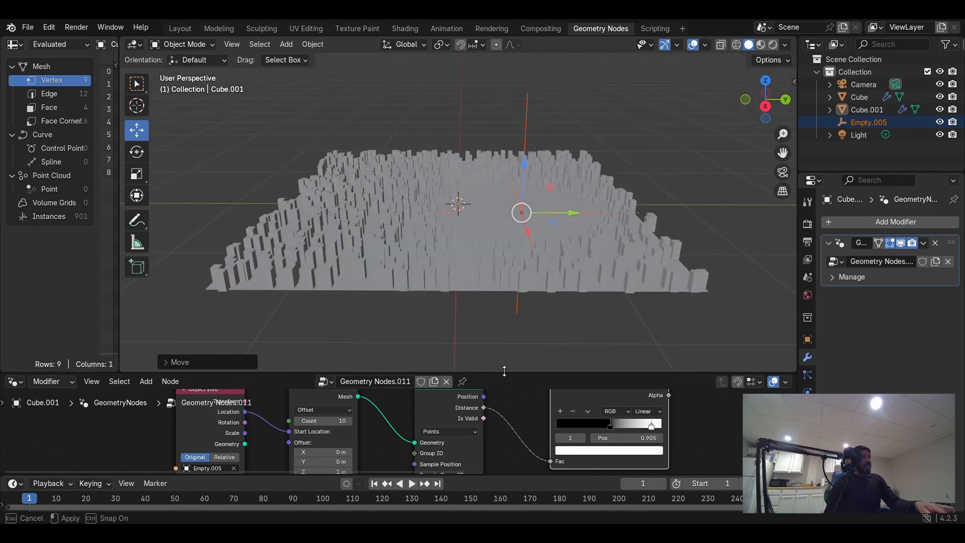
{"action": "left_click_drag", "start_coordinate": [499, 376], "coordinate": [520, 314]}
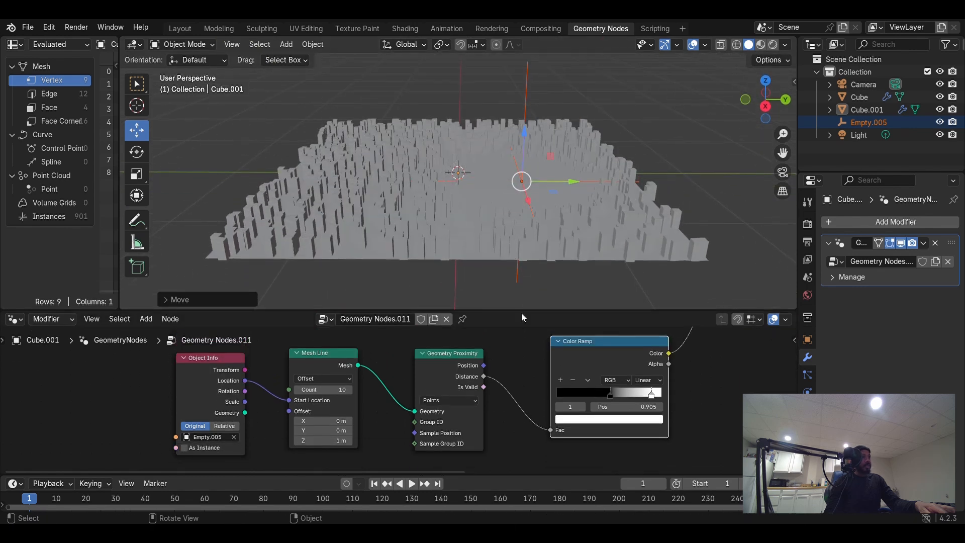
- In the Layout workspace, turn on auto keying and move the empty slightly to key its position at frame 1
{"action": "left_click", "coordinate": [180, 28]}
{"action": "scroll", "coordinate": [455, 233], "scroll_direction": "up", "scroll_amount": 7}
{"action": "middle_click_drag", "start_coordinate": [446, 273], "coordinate": [428, 267]}
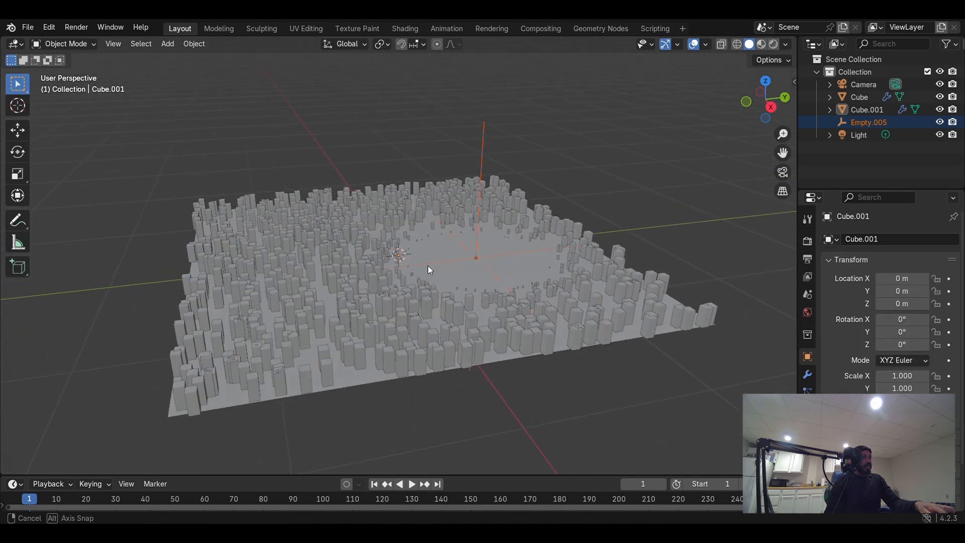
{"action": "left_click_drag", "start_coordinate": [452, 474], "coordinate": [491, 335]}
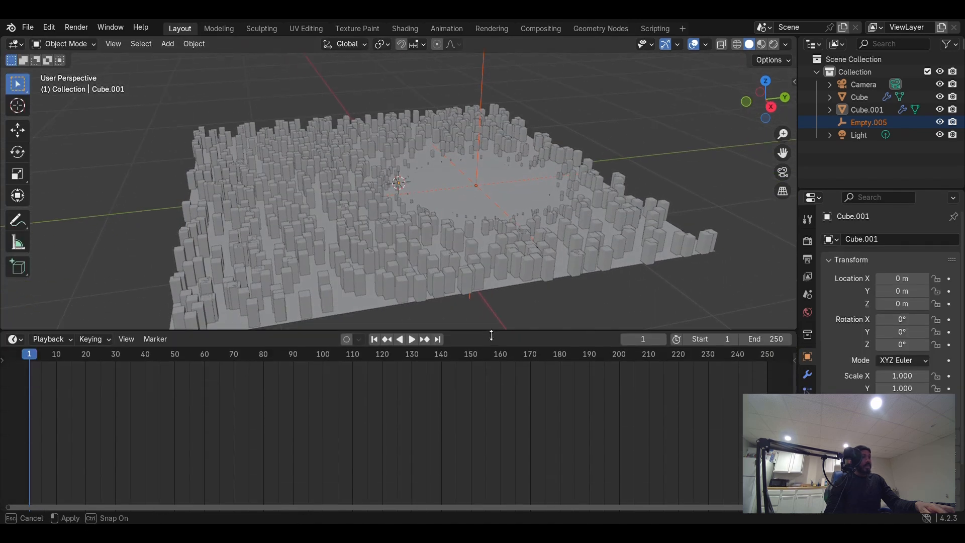
{"action": "left_click", "coordinate": [345, 346]}
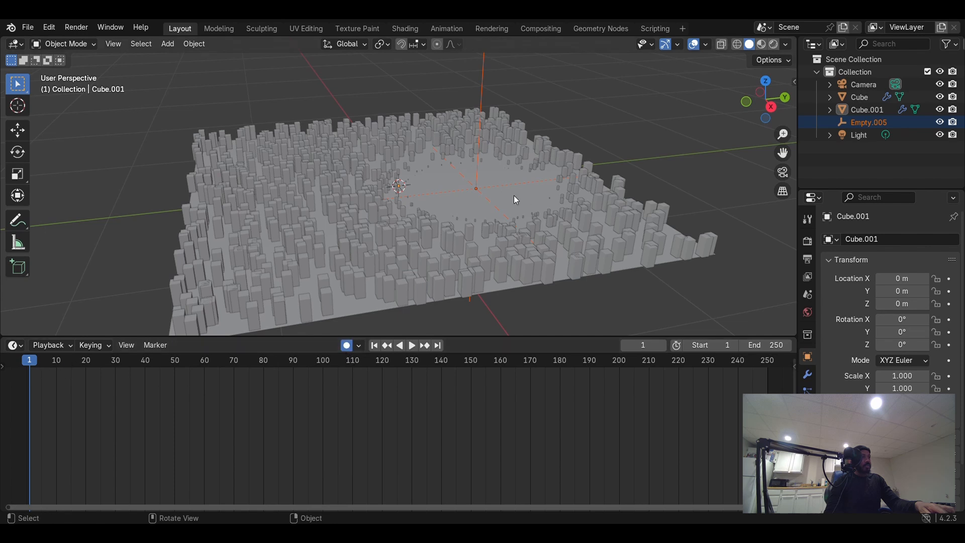
{"action": "left_click", "coordinate": [18, 130]}
{"action": "left_click_drag", "start_coordinate": [520, 187], "coordinate": [502, 190]}
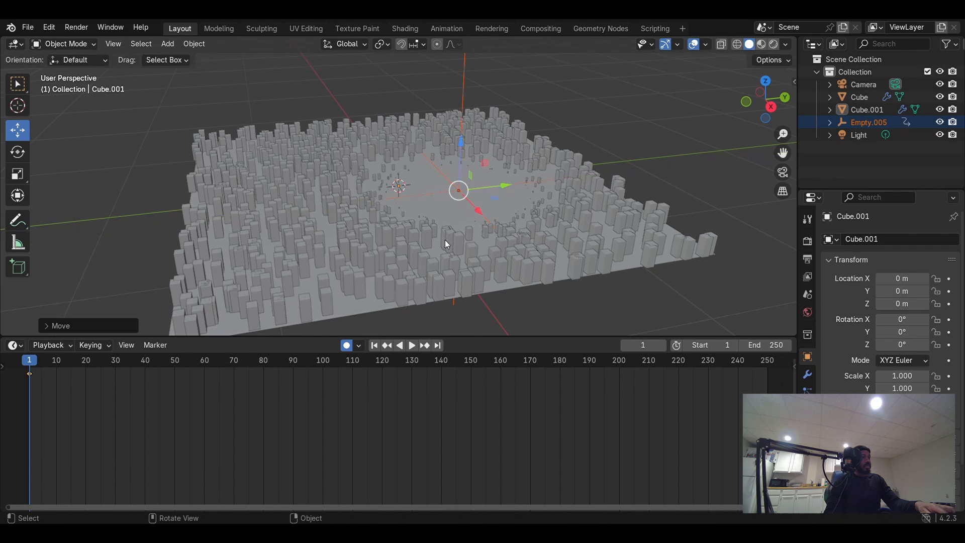
- Go to frame 117 and move the empty across the grid to set a second position keyframe
{"action": "left_click_drag", "start_coordinate": [35, 365], "coordinate": [376, 408]}
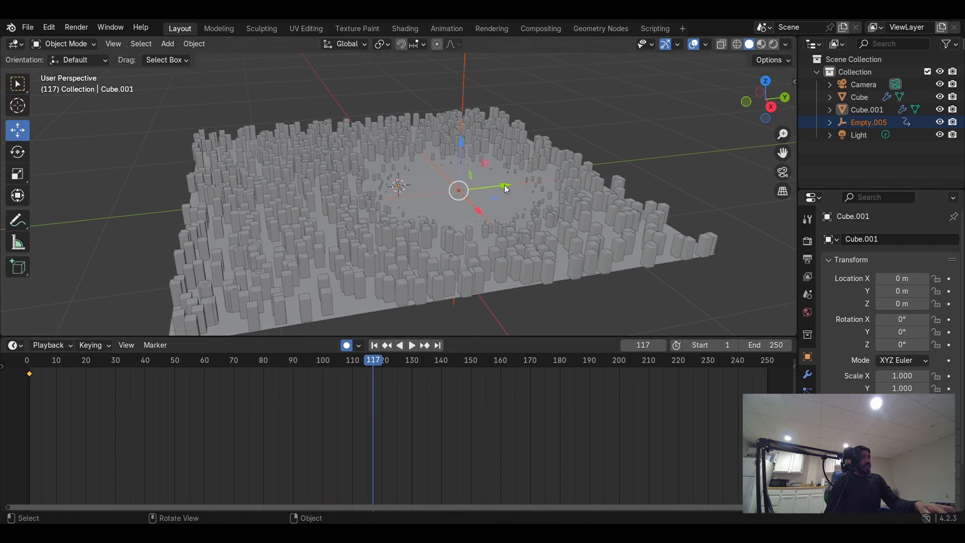
{"action": "left_click_drag", "start_coordinate": [506, 188], "coordinate": [360, 205]}
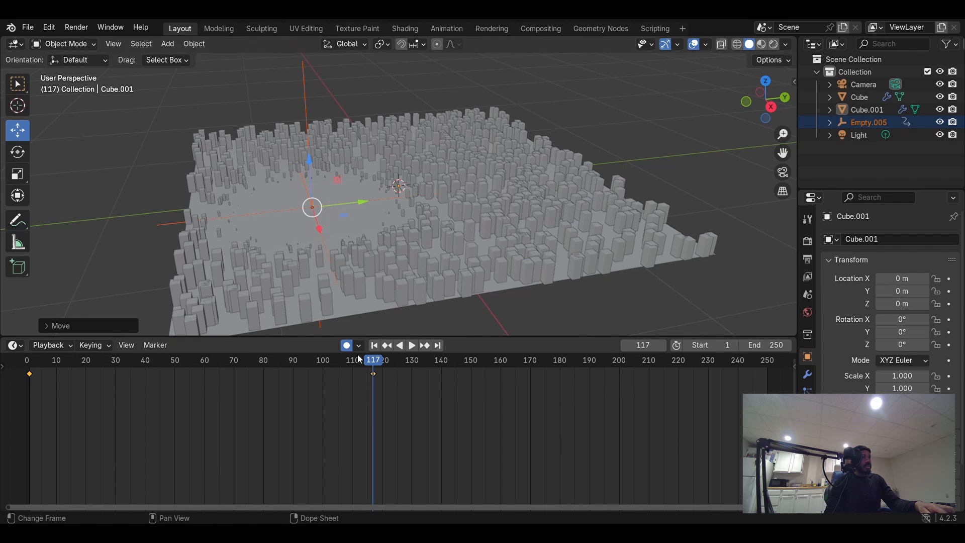
- At frame 65, in the Geometry Nodes workspace, move the Color Ramp's black stop to 0.673 and the white stop to the end
{"action": "left_click_drag", "start_coordinate": [374, 366], "coordinate": [219, 326]}
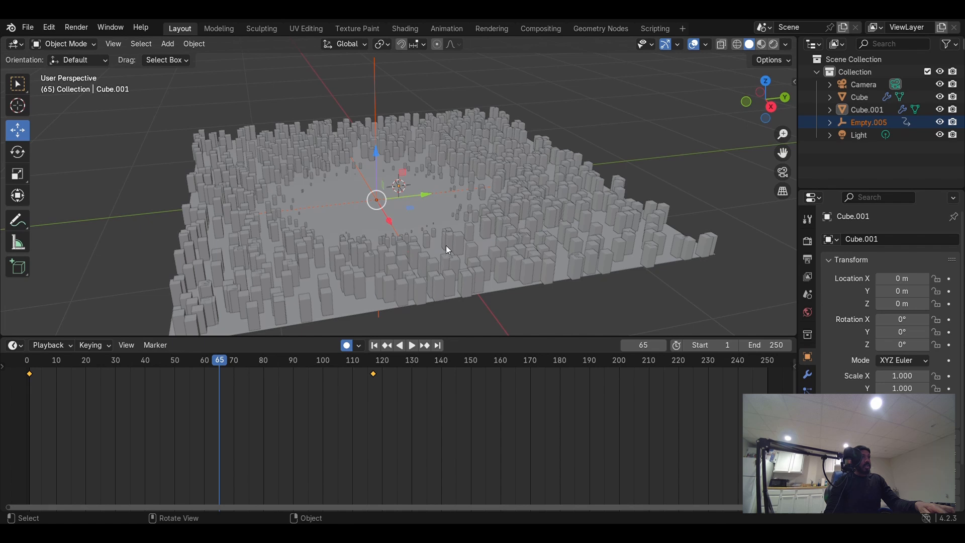
{"action": "middle_click_drag", "start_coordinate": [448, 250], "coordinate": [525, 198]}
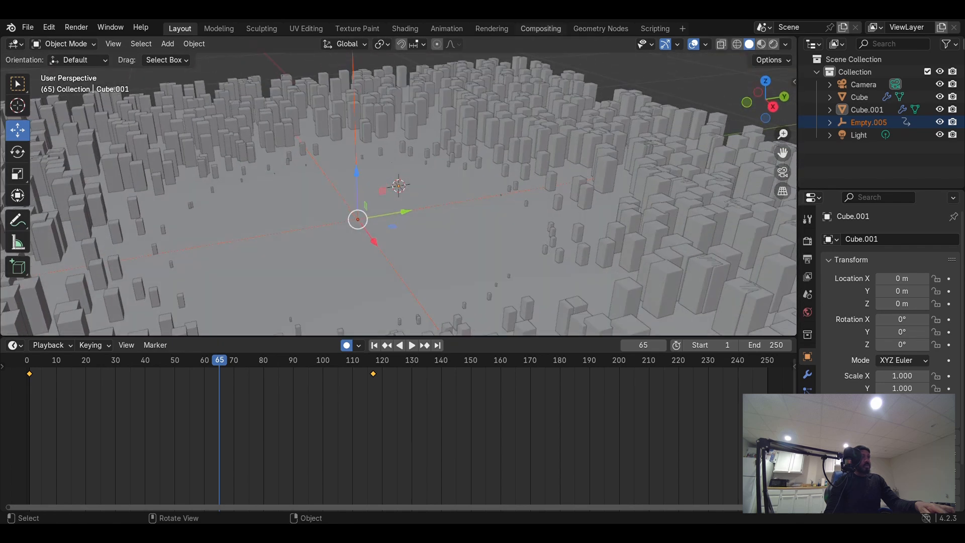
{"action": "left_click", "coordinate": [594, 28]}
{"action": "middle_click_drag", "start_coordinate": [487, 227], "coordinate": [538, 234]}
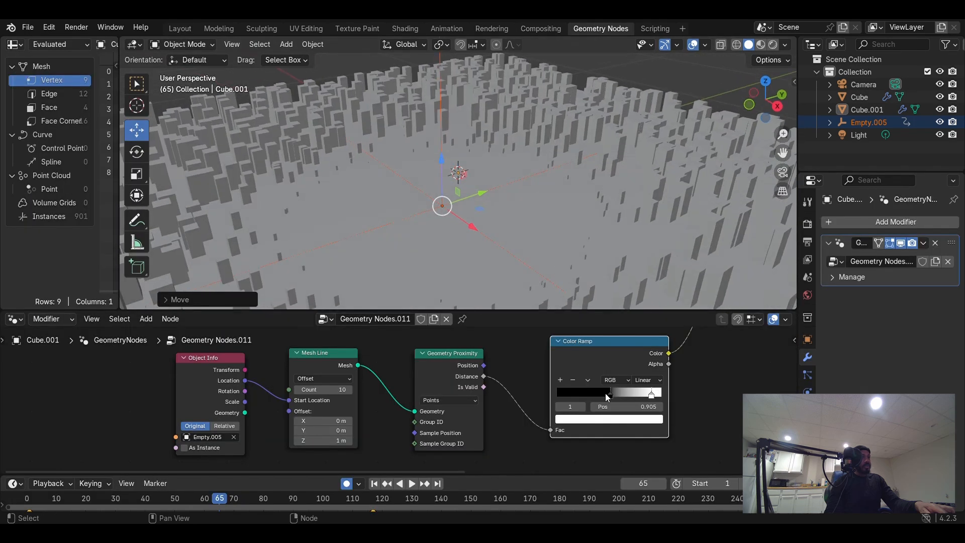
{"action": "left_click_drag", "start_coordinate": [607, 397], "coordinate": [591, 398]}
{"action": "left_click_drag", "start_coordinate": [648, 396], "coordinate": [696, 399]}
{"action": "left_click_drag", "start_coordinate": [593, 392], "coordinate": [666, 377]}
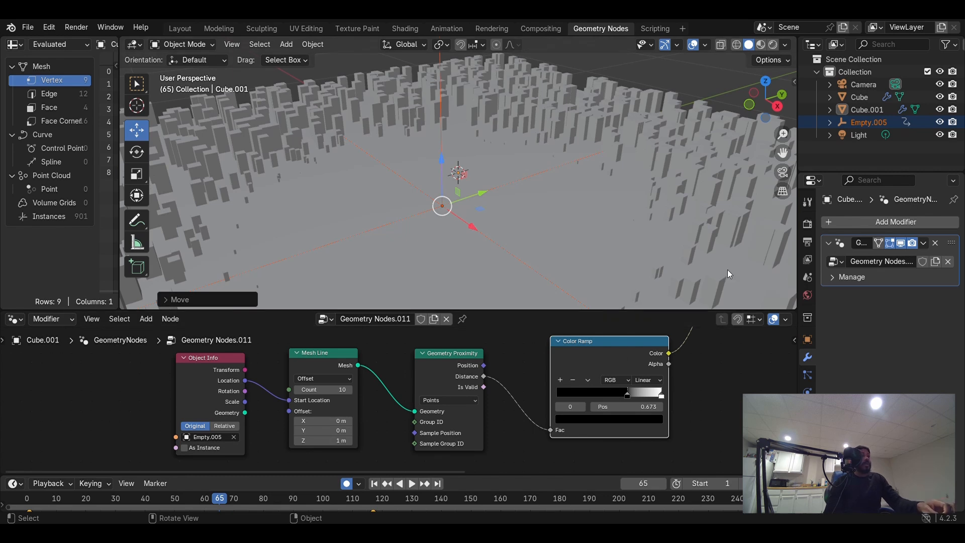
{"action": "scroll", "coordinate": [537, 225], "scroll_direction": "down", "scroll_amount": 5}
{"action": "mouse_move", "coordinate": [538, 225]}
{"action": "middle_mouse_down"}
{"action": "mouse_move", "coordinate": [483, 206]}
{"action": "mouse_move", "coordinate": [543, 230]}
{"action": "middle_mouse_up"}
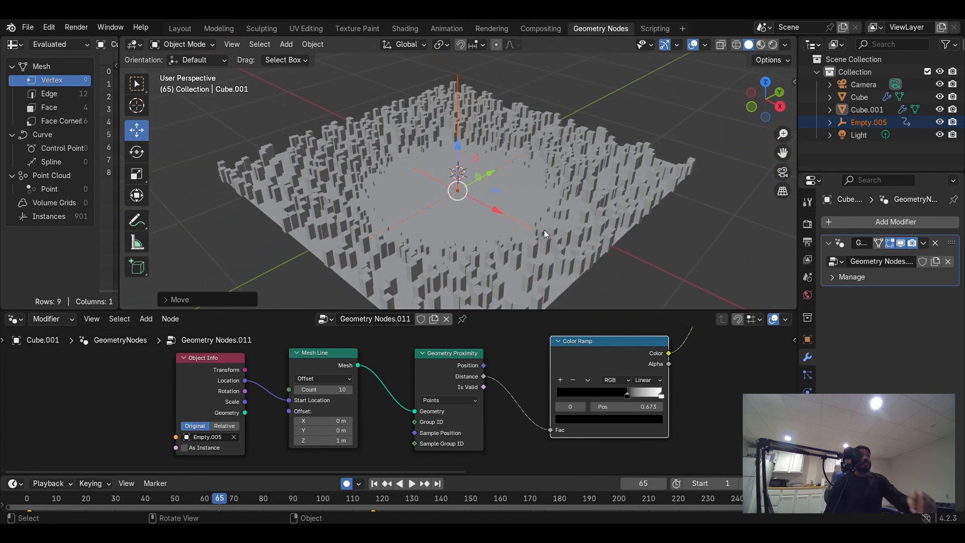